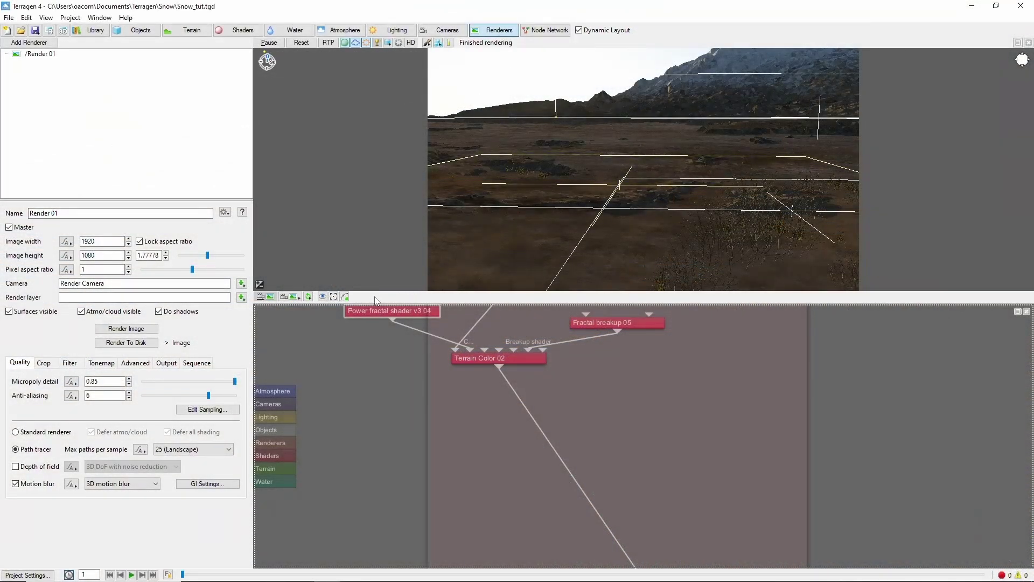
Step: Insert a Surface layer shader directly after the Terrain Color 02 node and name it Snow
scroll(496, 407, up, 2)
right_click(500, 344)
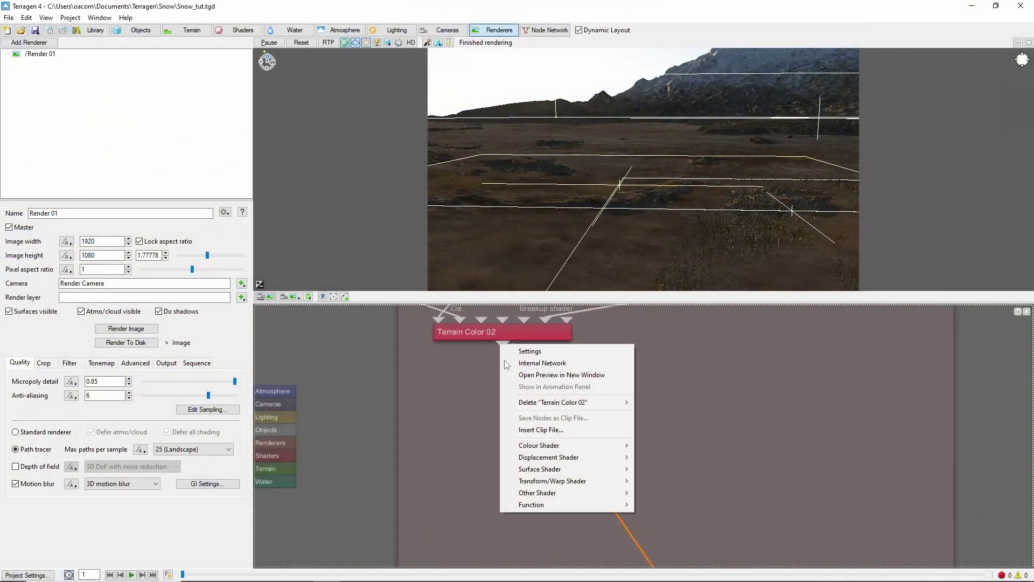
mouse_move(585, 468)
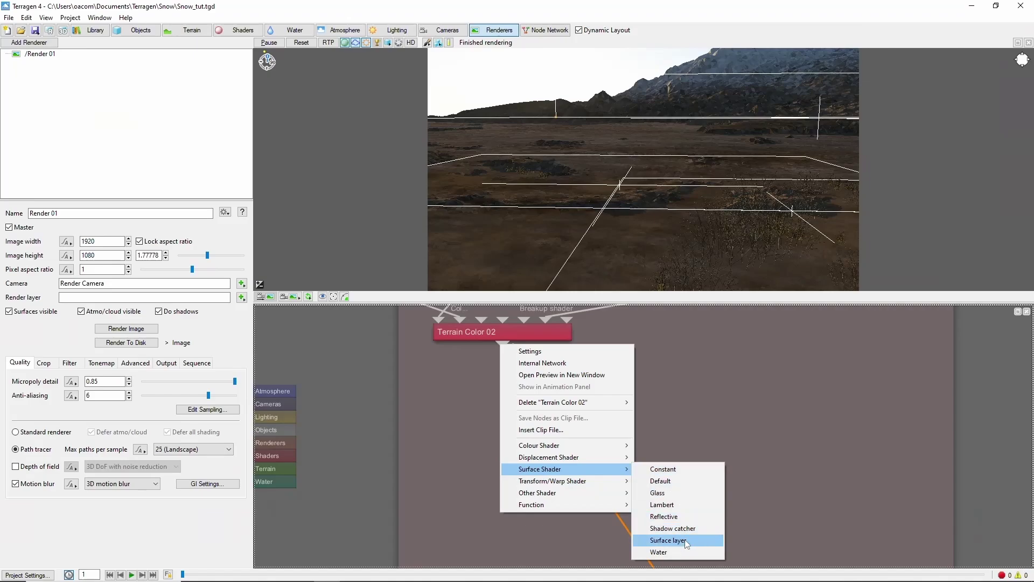
click(668, 540)
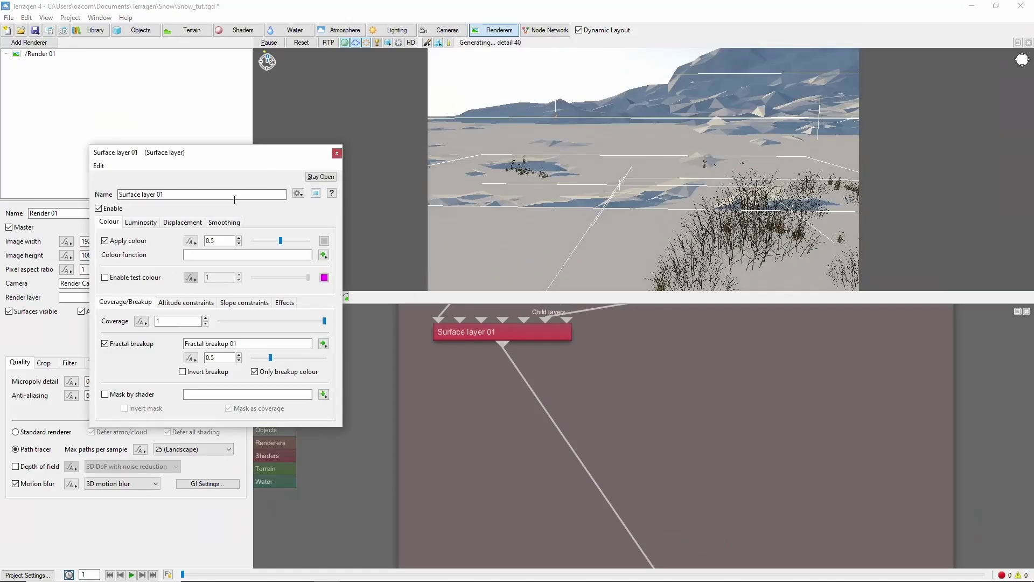
triple_click(235, 198)
text(Snow)
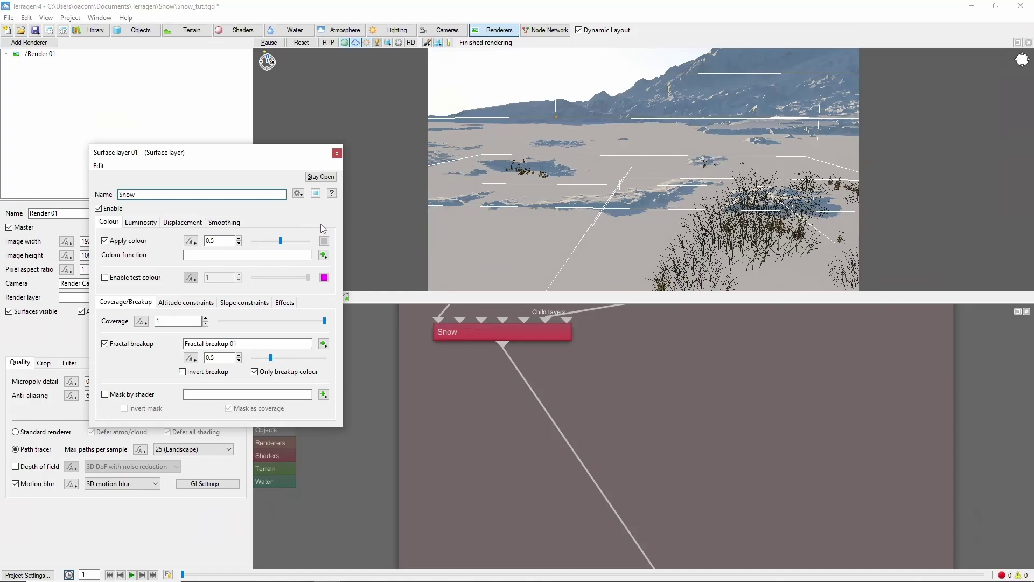
Step: Change the Snow layer's colour to a slightly bluish grey
click(323, 240)
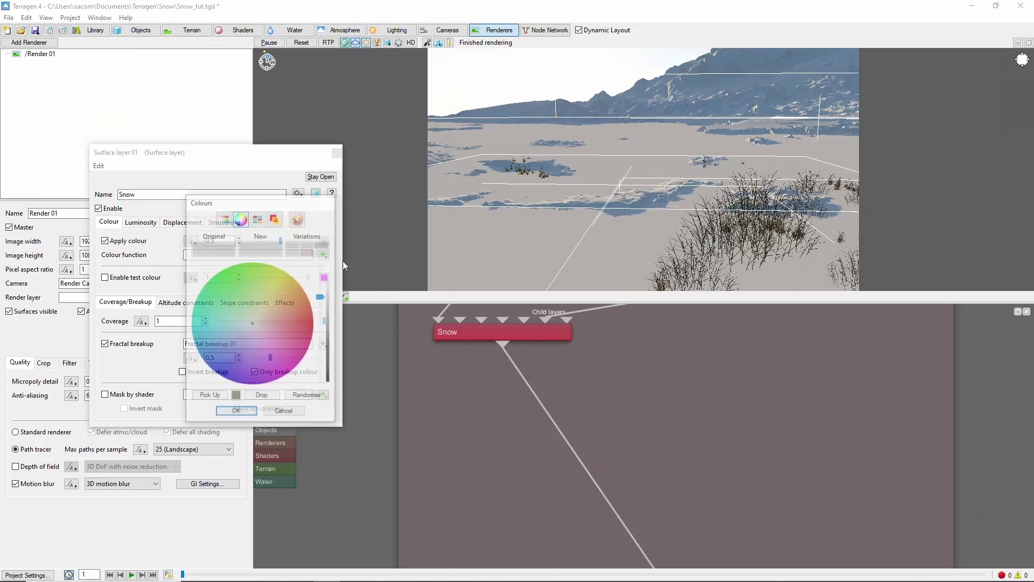
click(247, 327)
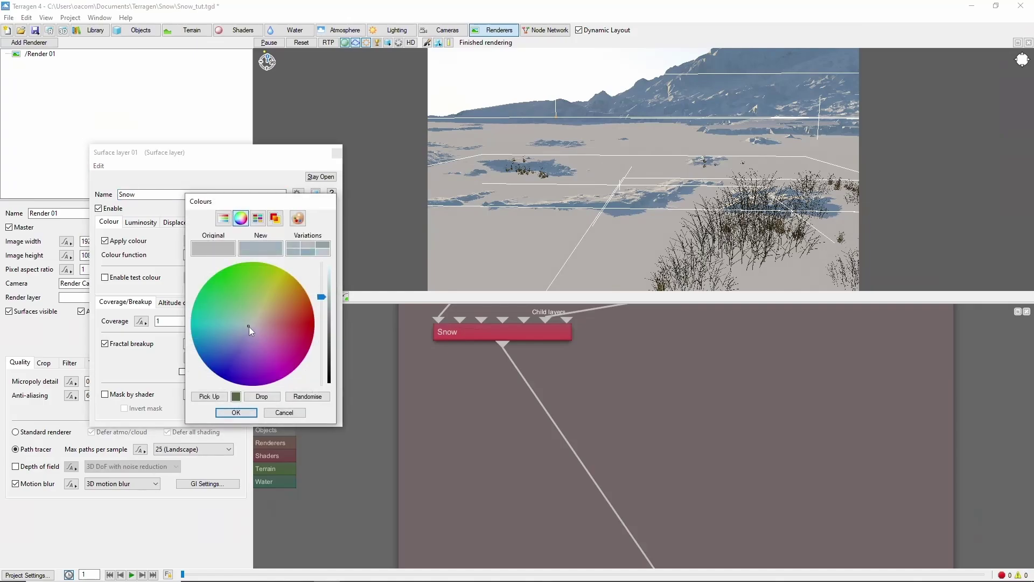
click(236, 412)
Step: Limit the Snow layer's maximum slope angle to 40 and enable its smoothing effect
click(244, 302)
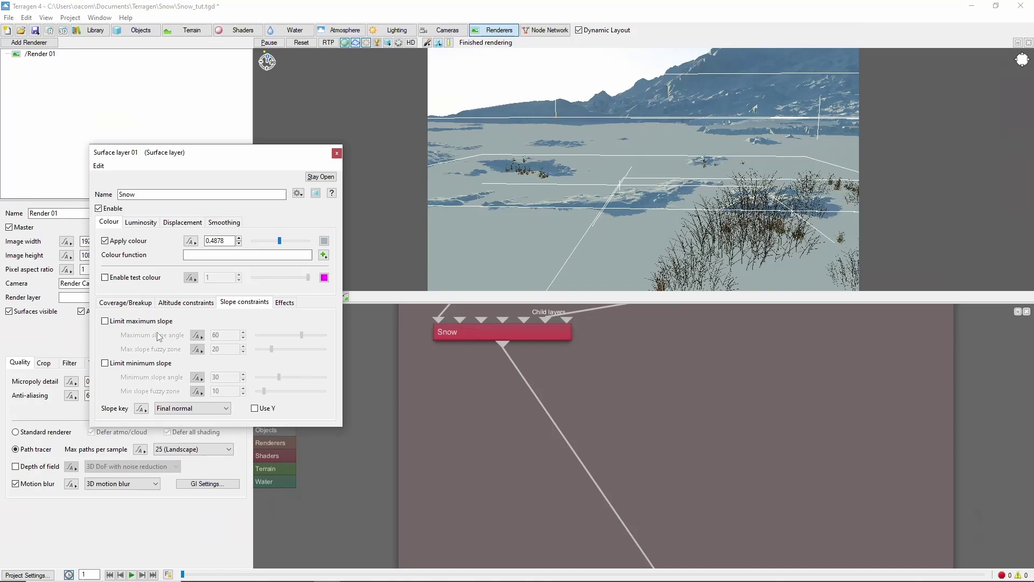
click(106, 321)
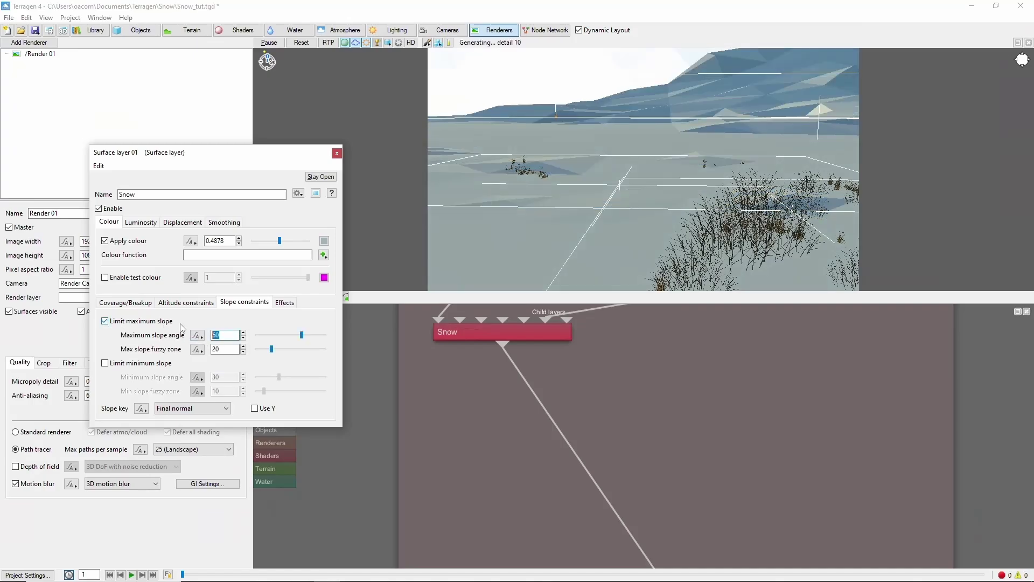
text(40)
key(Return)
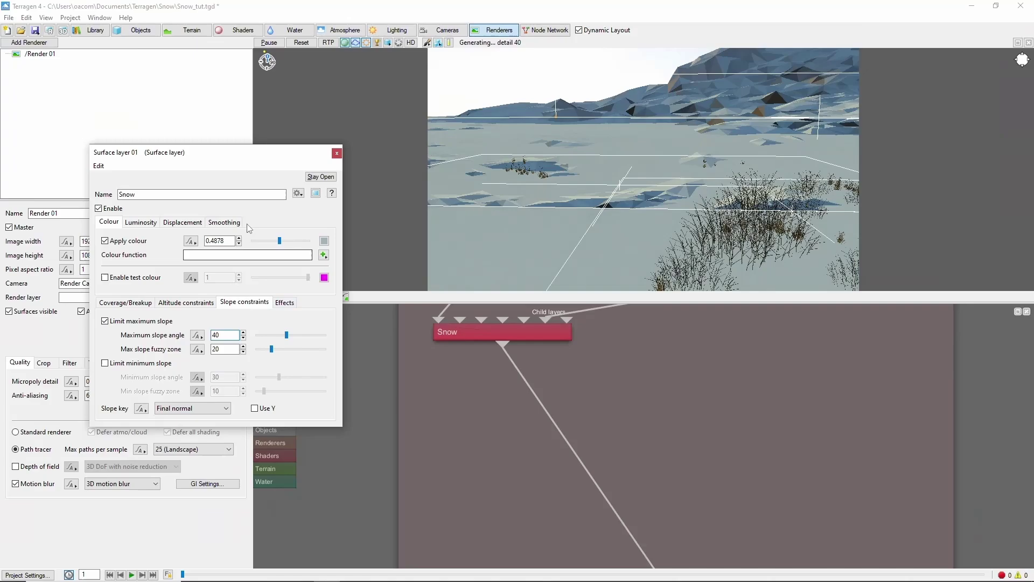
click(232, 222)
click(106, 240)
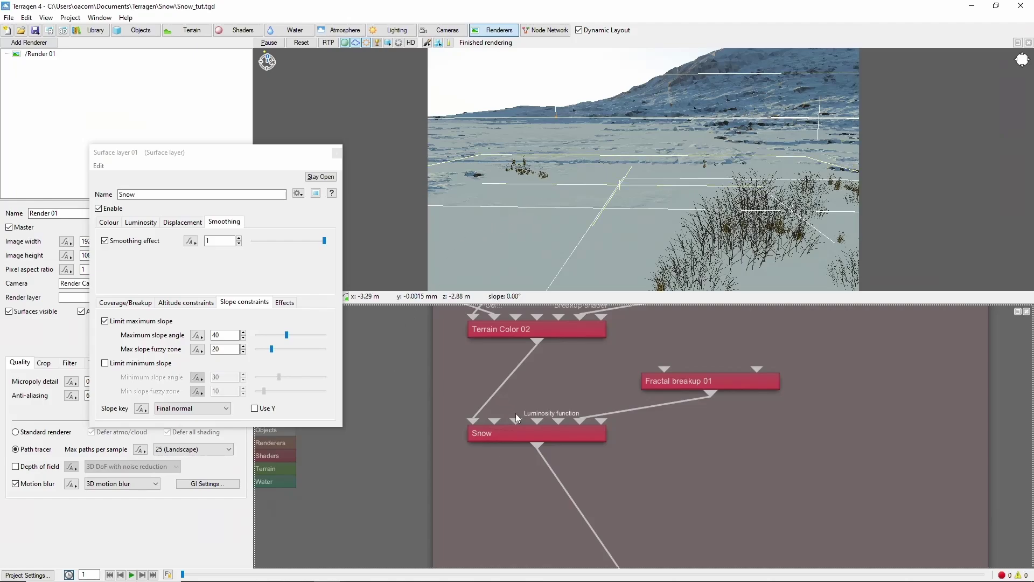
Step: Create a Power fractal shader v3 displacement shader as a child layer of Snow and spread out the neighbouring nodes
right_click(555, 419)
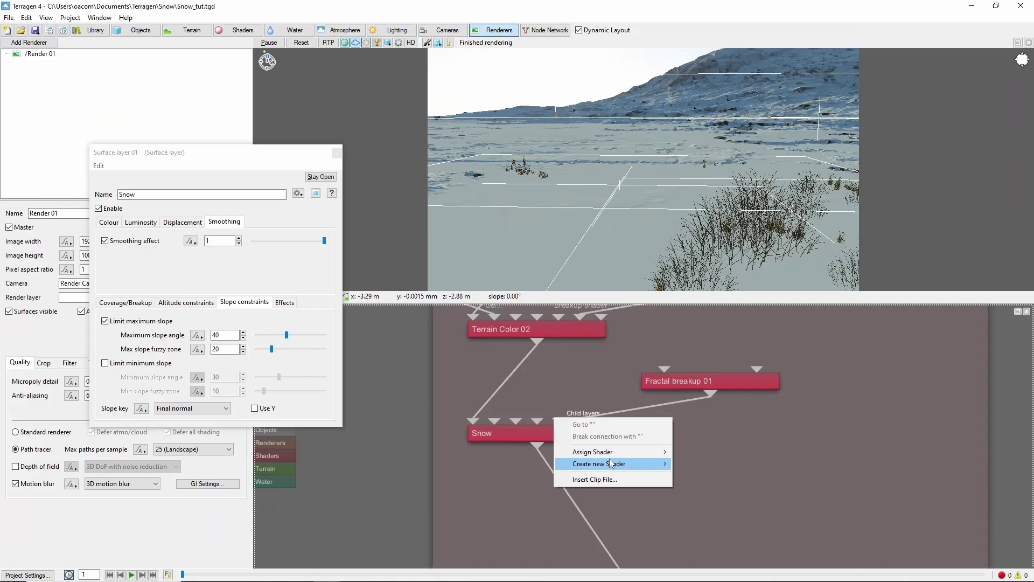
mouse_move(626, 462)
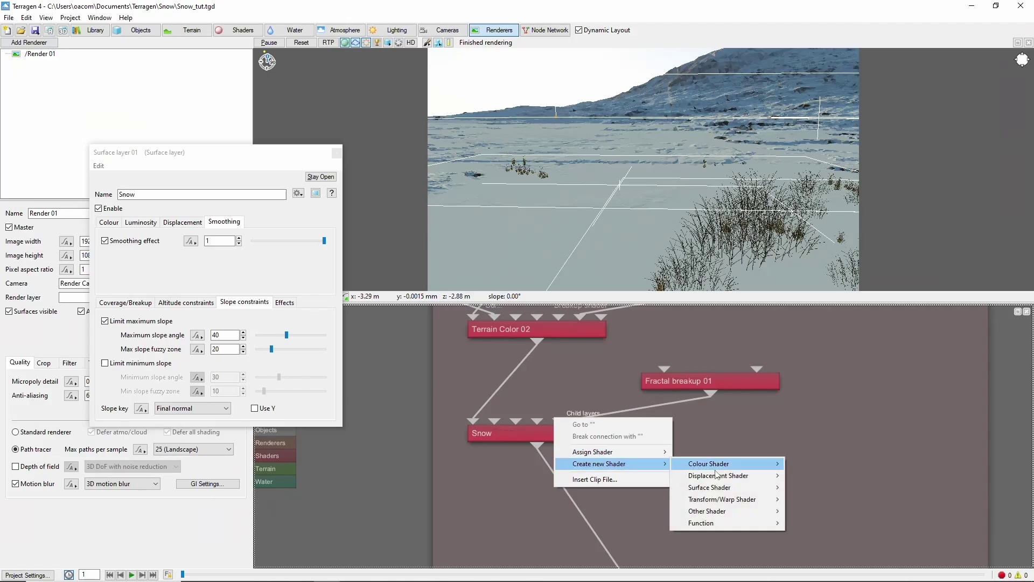
mouse_move(741, 480)
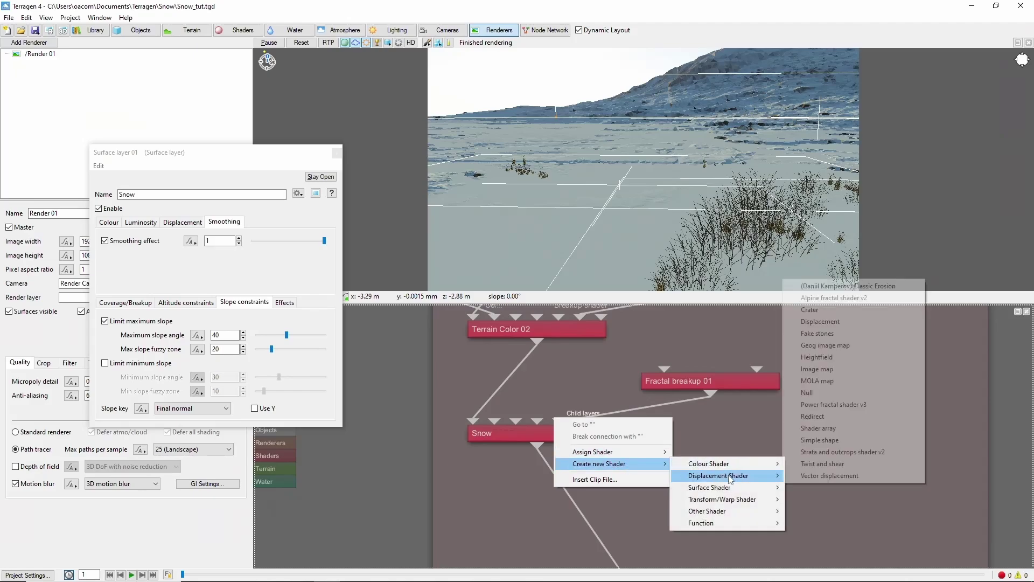
click(842, 404)
drag(677, 434, 844, 379)
drag(685, 348, 701, 363)
Step: Set the new power fractal's feature scale to 5 and its lead-in scale to 10
double_click(701, 361)
drag(179, 254, 79, 246)
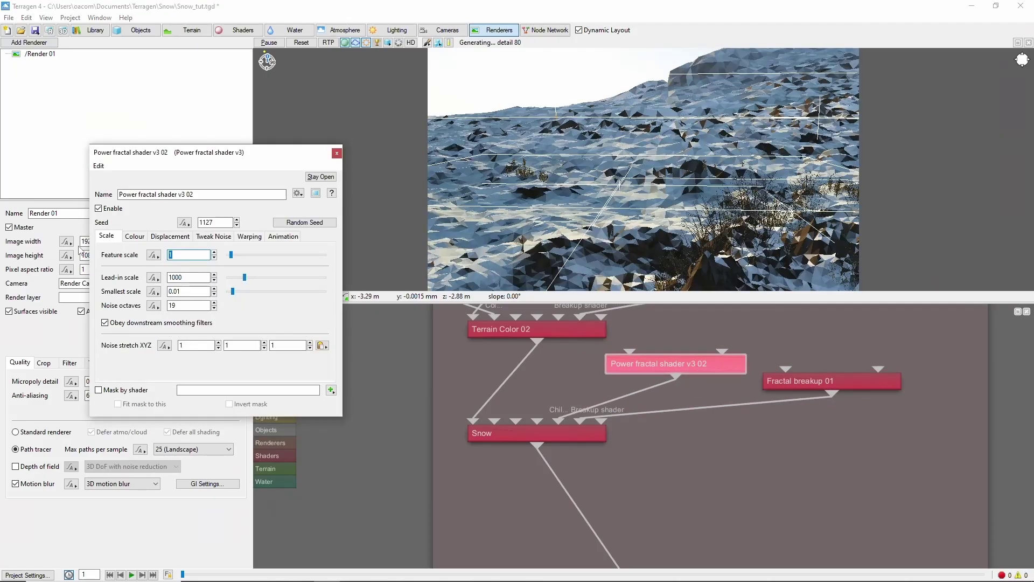
text(5)
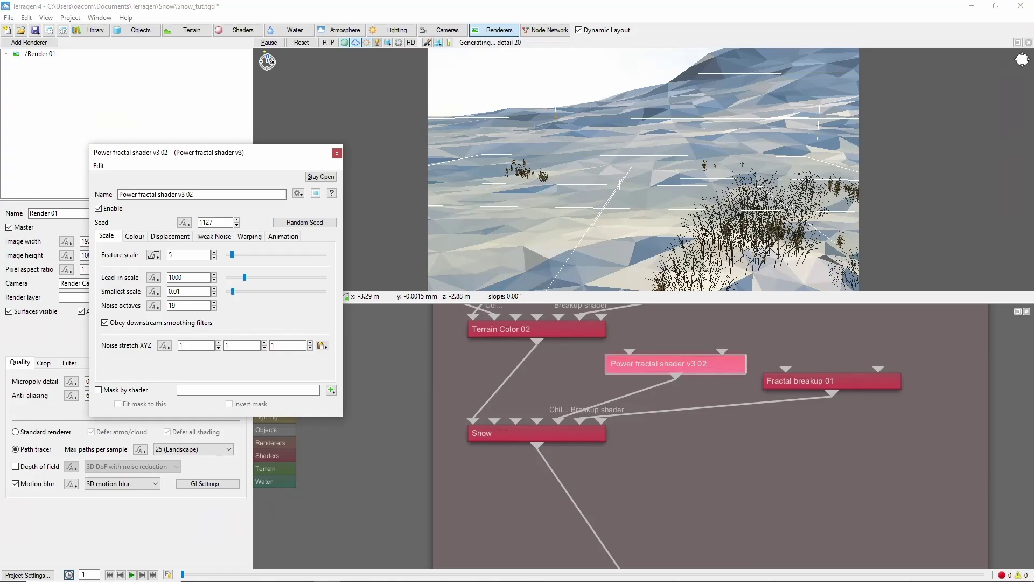
key(Tab)
text(10)
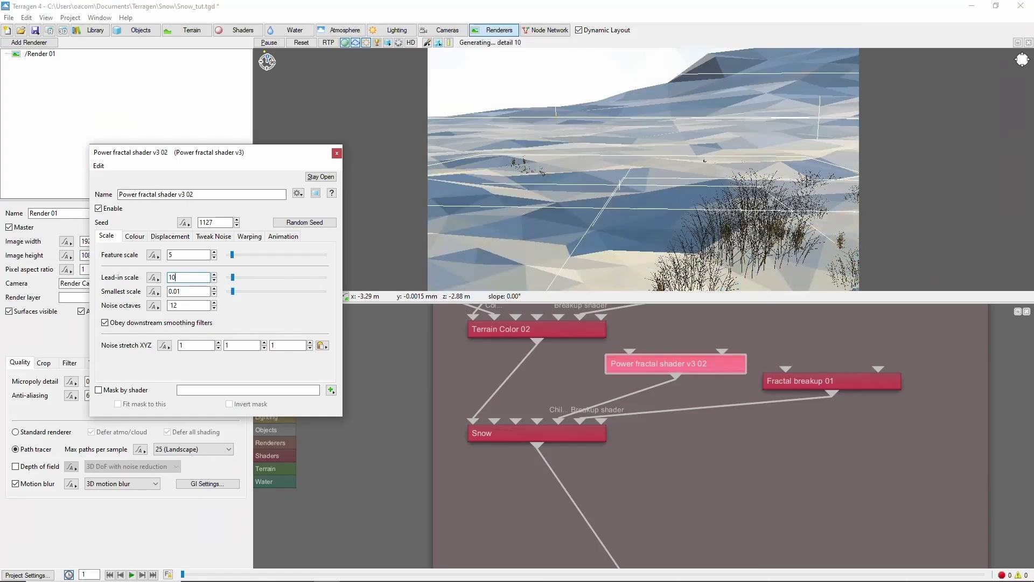
Step: Turn off the power fractal's high and low colour and set its displacement amplitude to 0.5
click(135, 236)
click(110, 256)
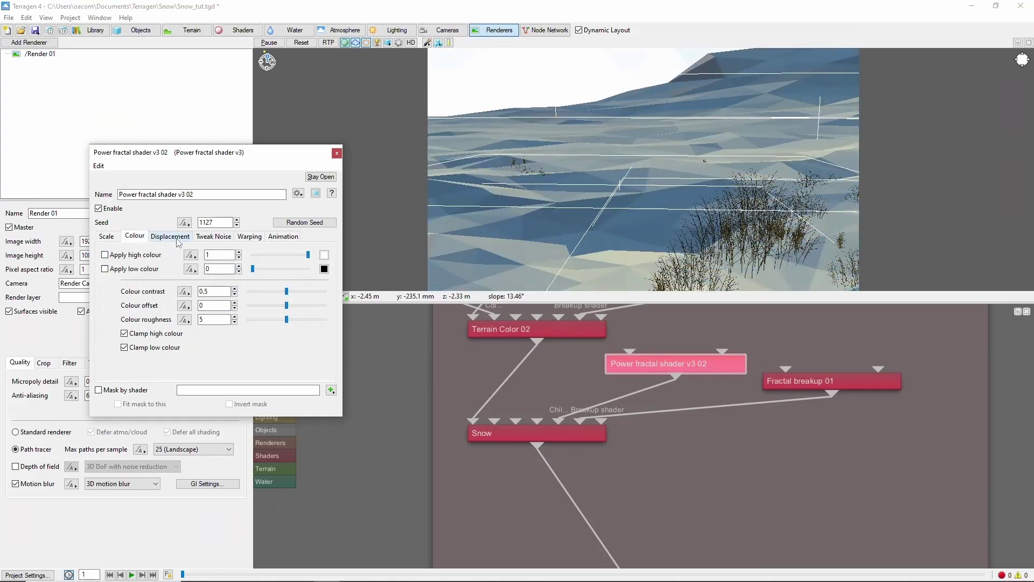
click(178, 240)
double_click(225, 269)
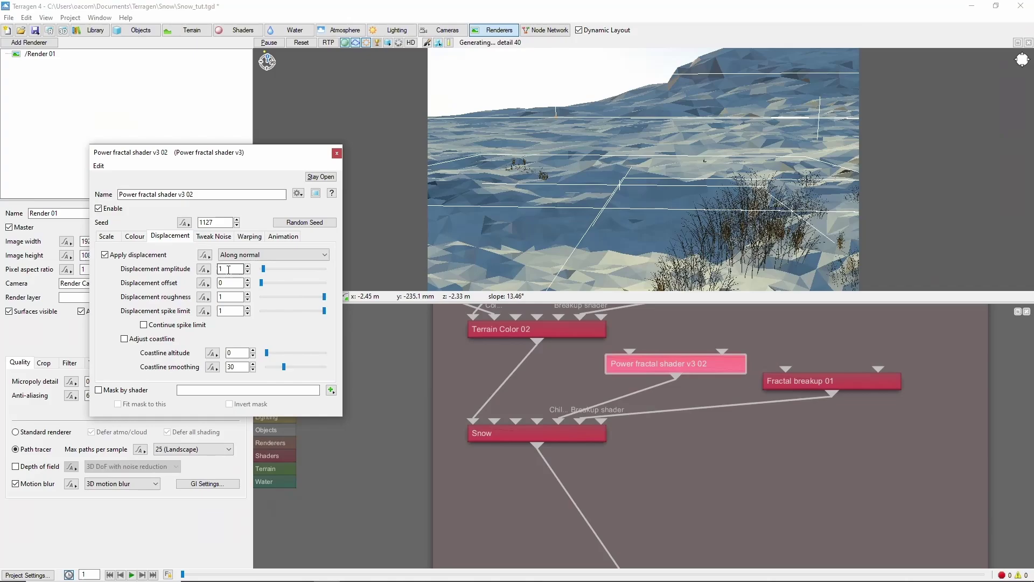
text(0.5)
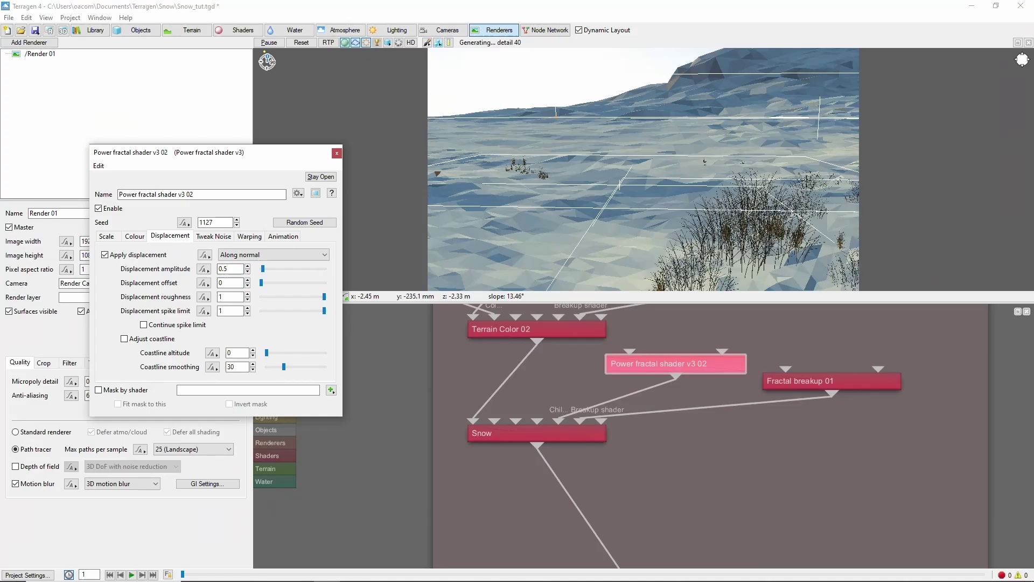
Step: Set the power fractal's displacement roughness to 0 and its displacement spike limit to 0.05
key(Tab)
key(Tab)
key(Tab)
key(Tab)
text(0)
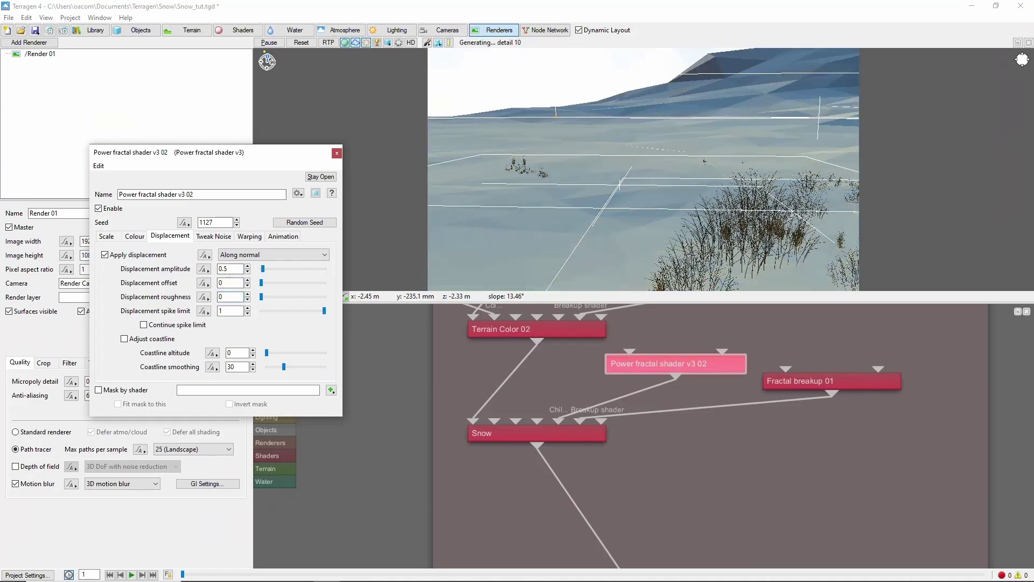
key(Tab)
key(Tab)
text(0.0)
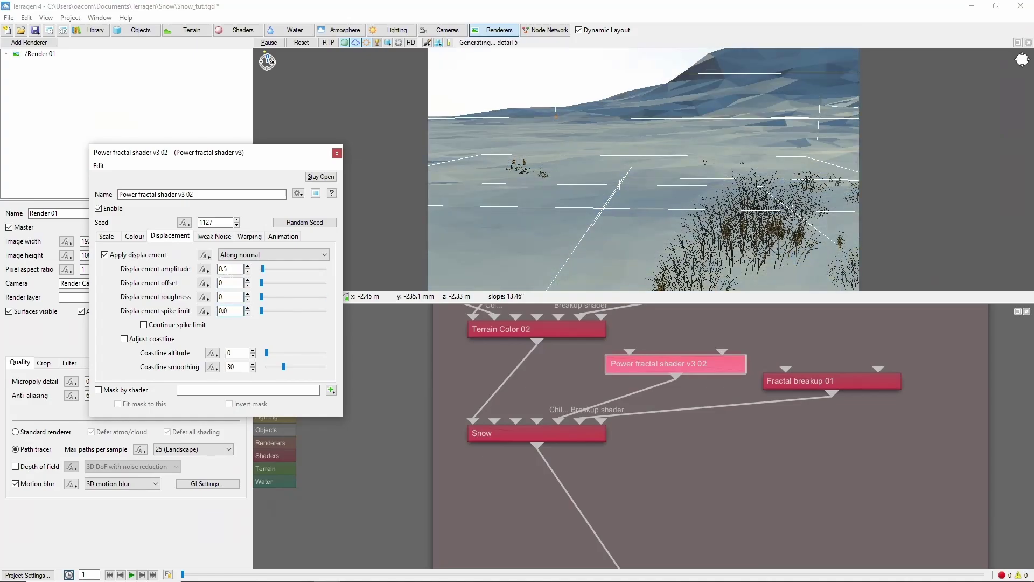
text(5)
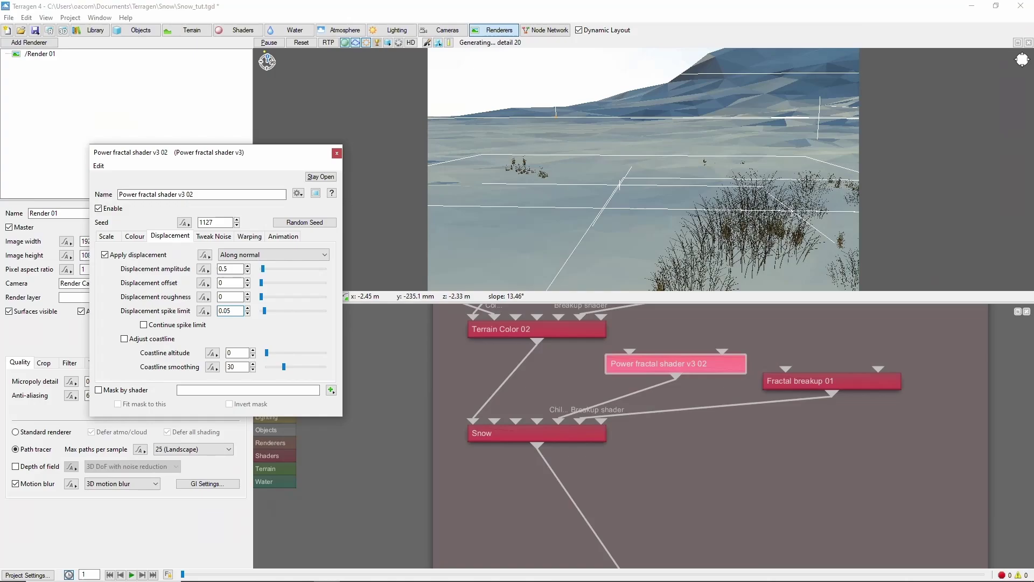
Step: Switch the power fractal's noise flavour to Perlin billows with a gully smoothing of 1
click(218, 237)
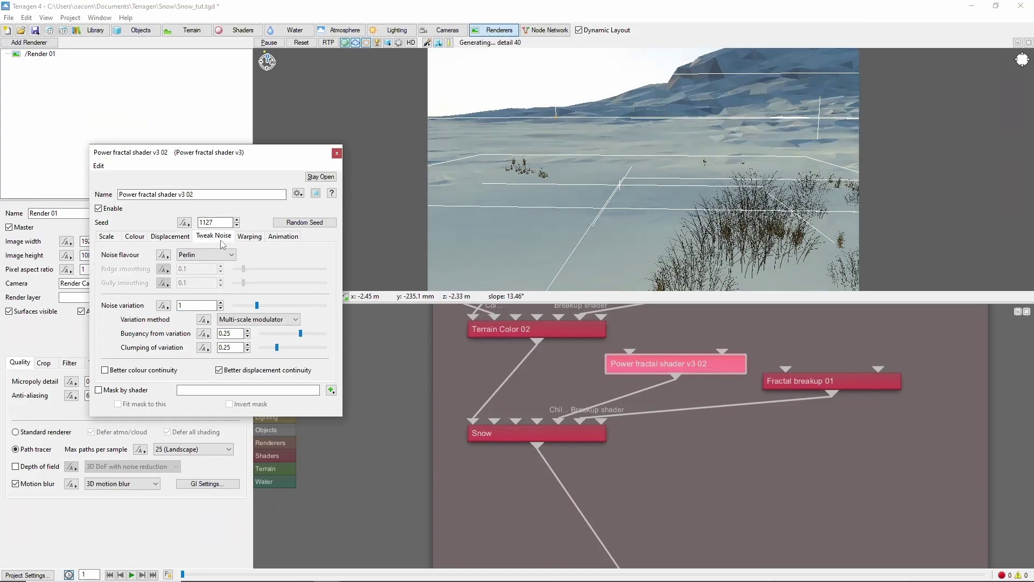
click(208, 254)
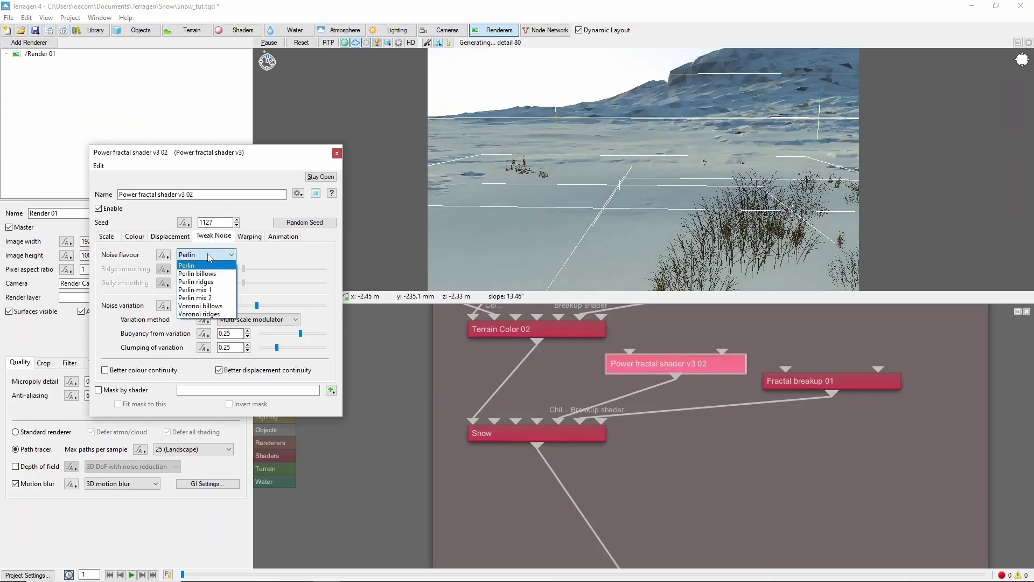
click(215, 273)
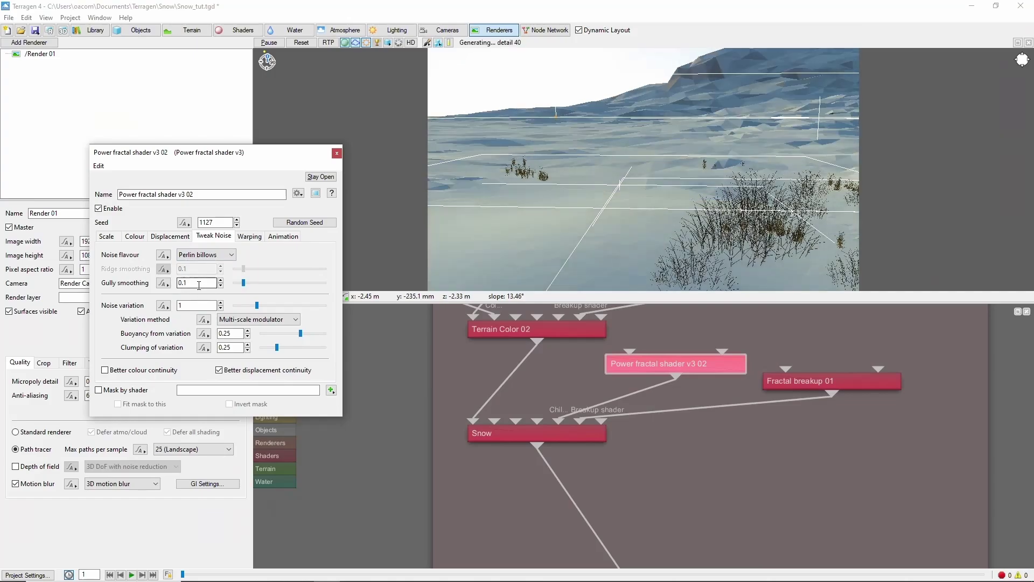
drag(199, 284, 115, 291)
text(1)
key(Return)
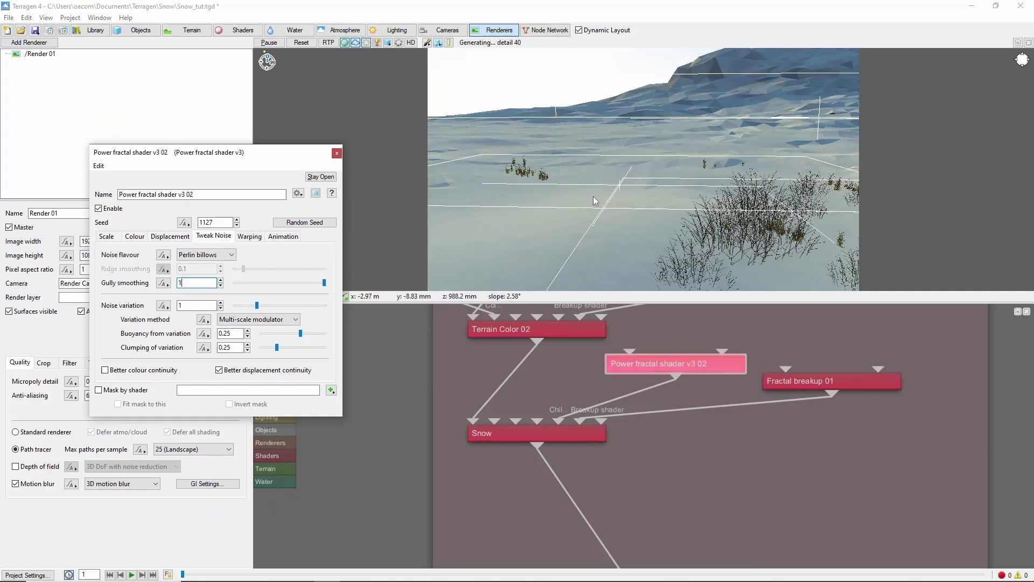
Step: Set the power fractal's displacement offset to 0.25 and generate a new random seed
click(170, 236)
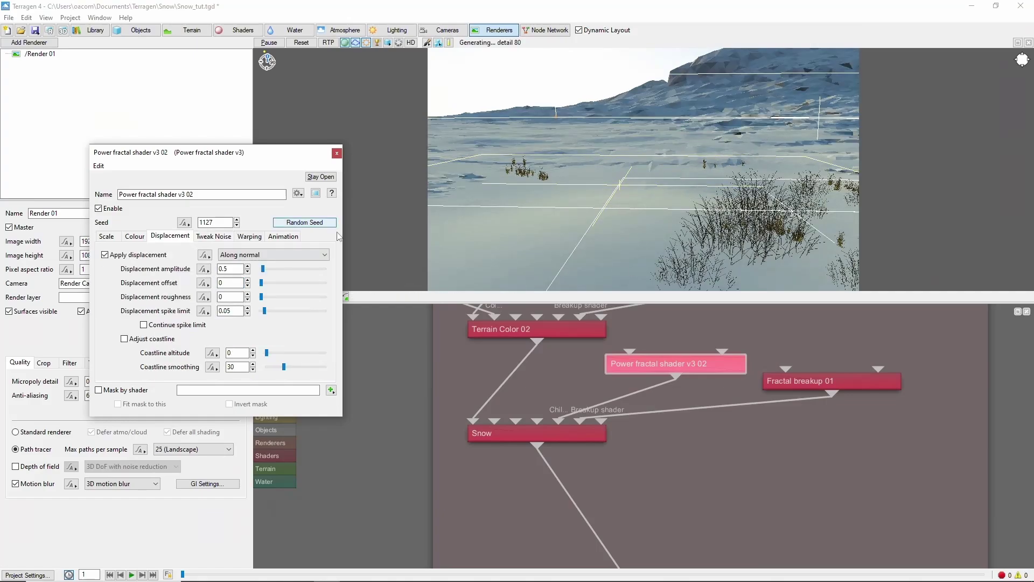
drag(236, 283, 140, 283)
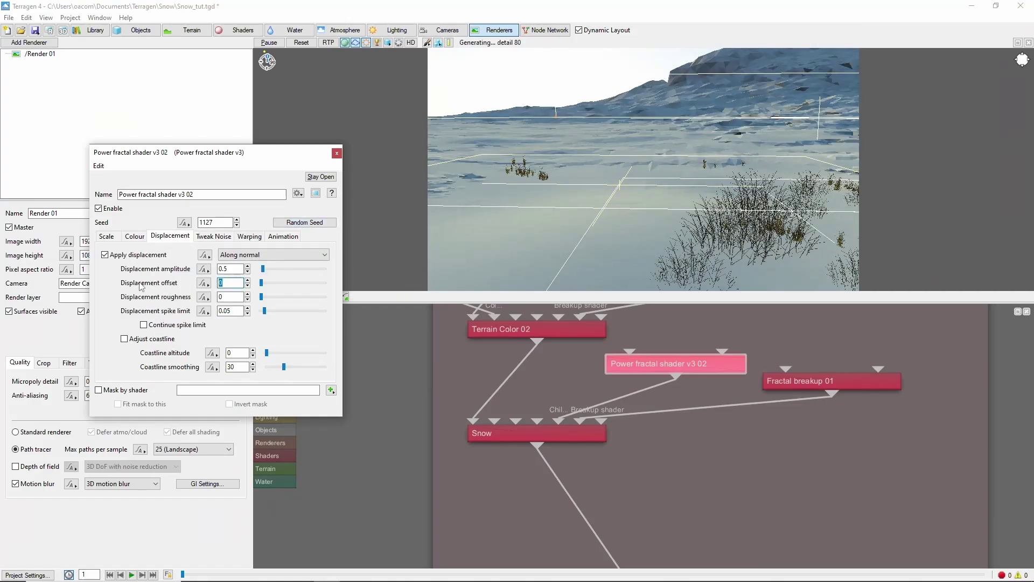
text(0.25)
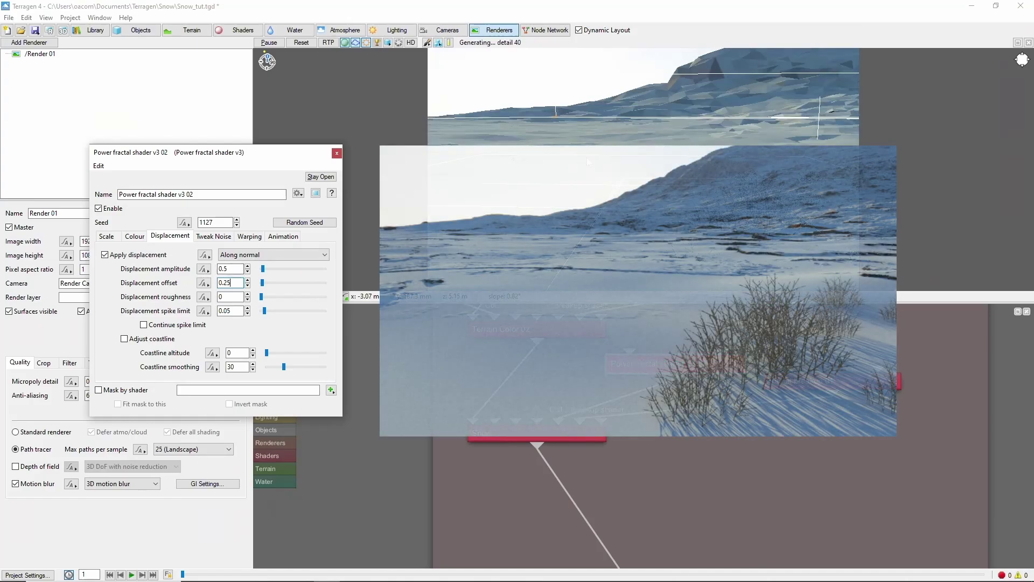
click(304, 222)
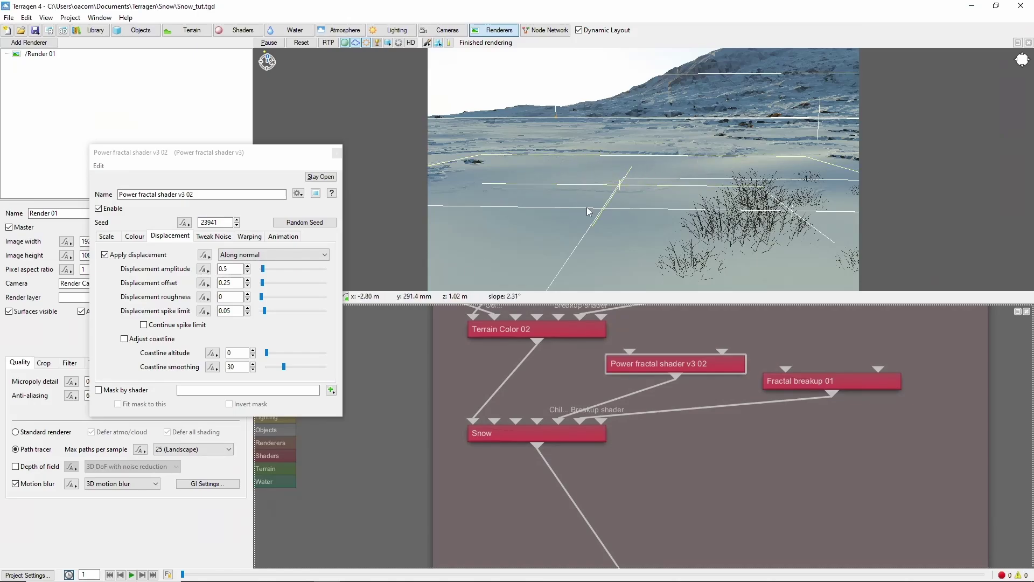
Step: Add a Cloud fractal shader v3 node and connect its output to the Snow layer's mask shader input
middle_drag(788, 425, 751, 456)
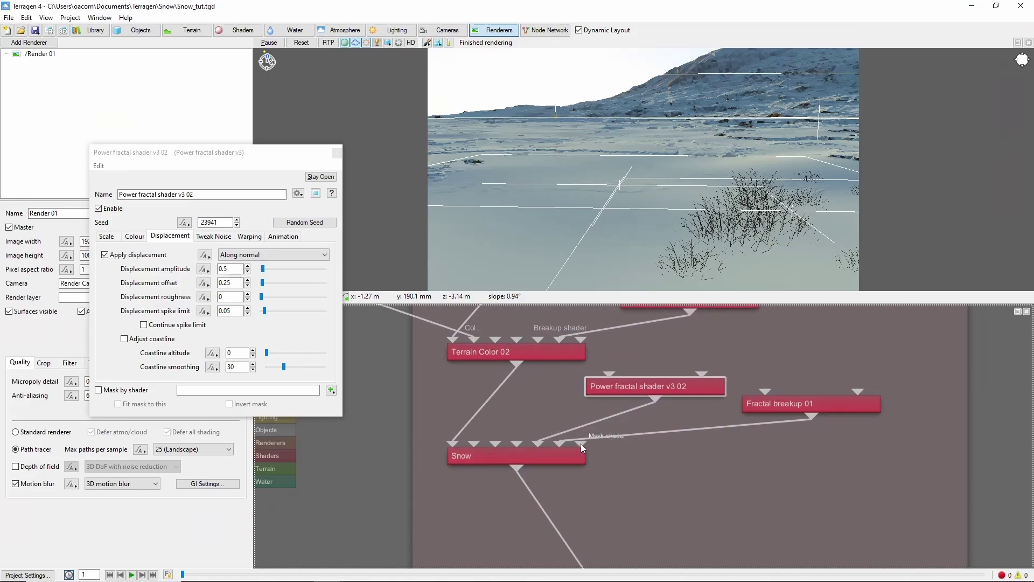
key(Tab)
text(clo)
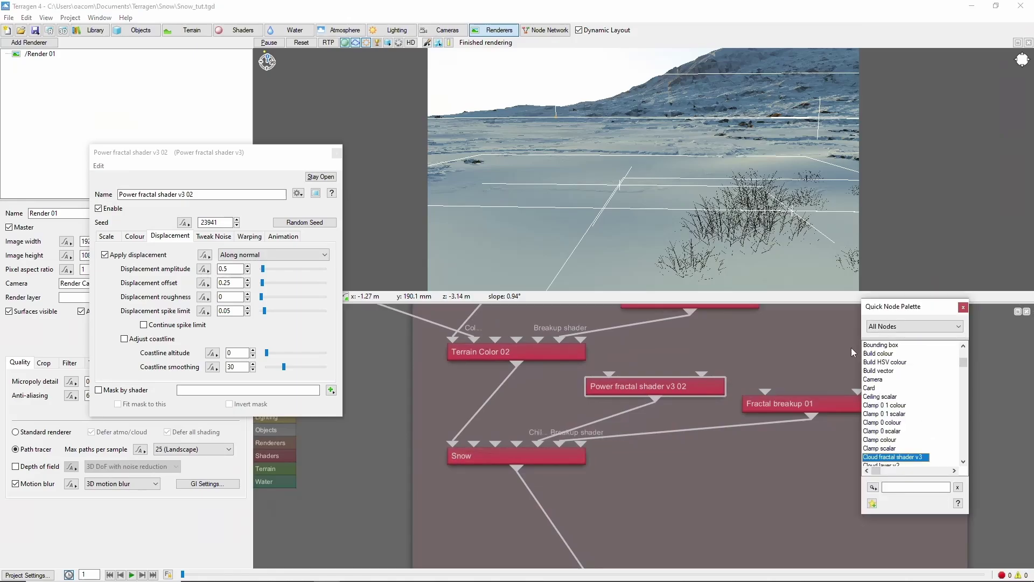
key(Return)
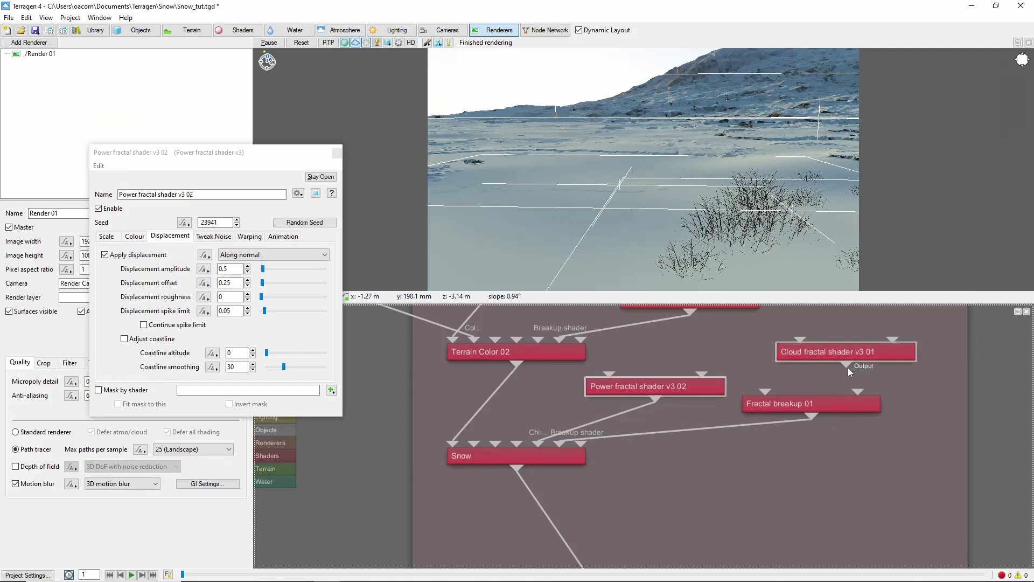
drag(846, 366, 586, 443)
Step: Set the cloud fractal shader's feature scale to 2
click(816, 353)
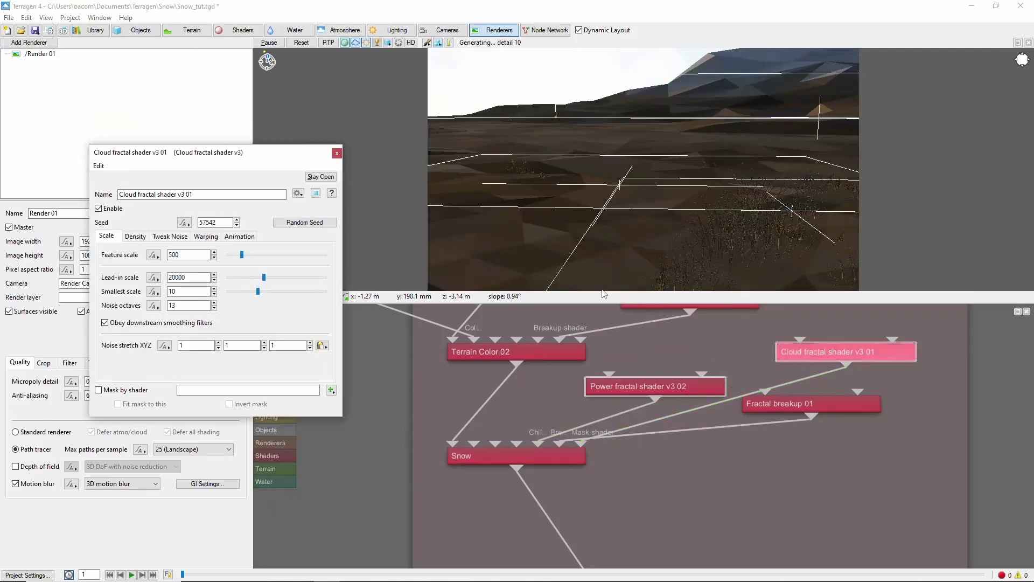
double_click(195, 255)
text(2)
key(Return)
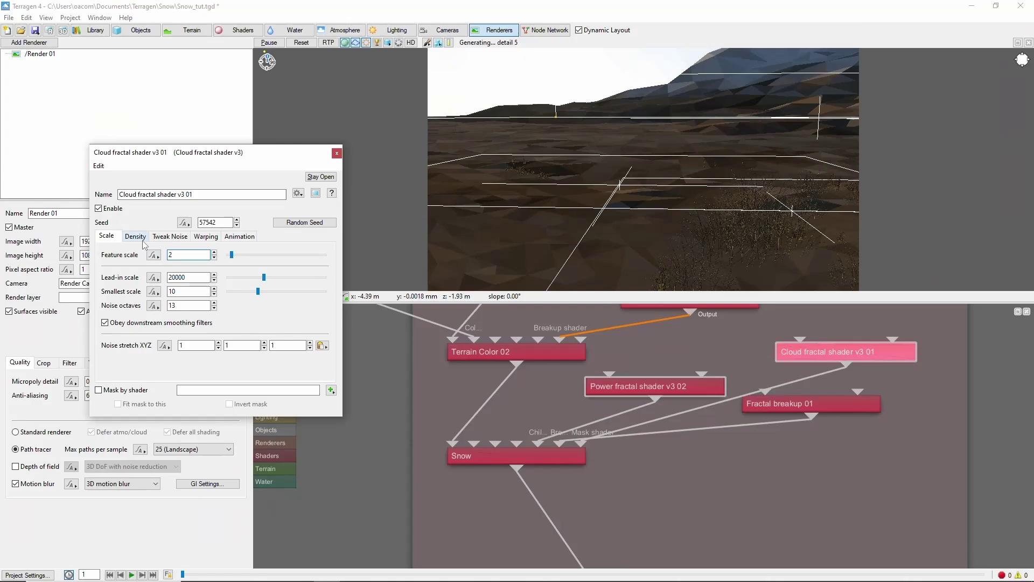
Step: Set the cloud fractal shader's lead-in scale to 5
key(Tab)
text(5)
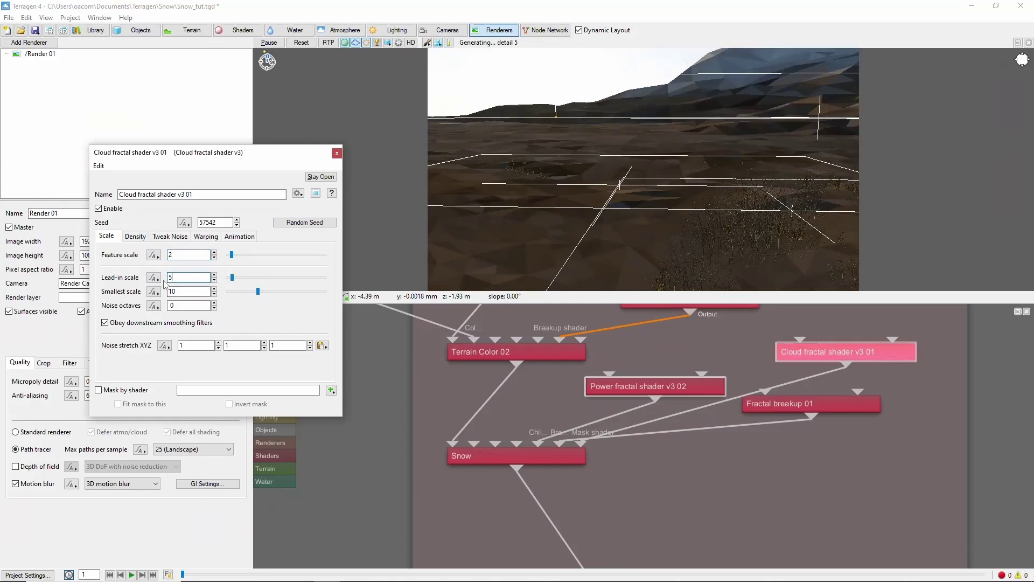
key(Return)
key(Tab)
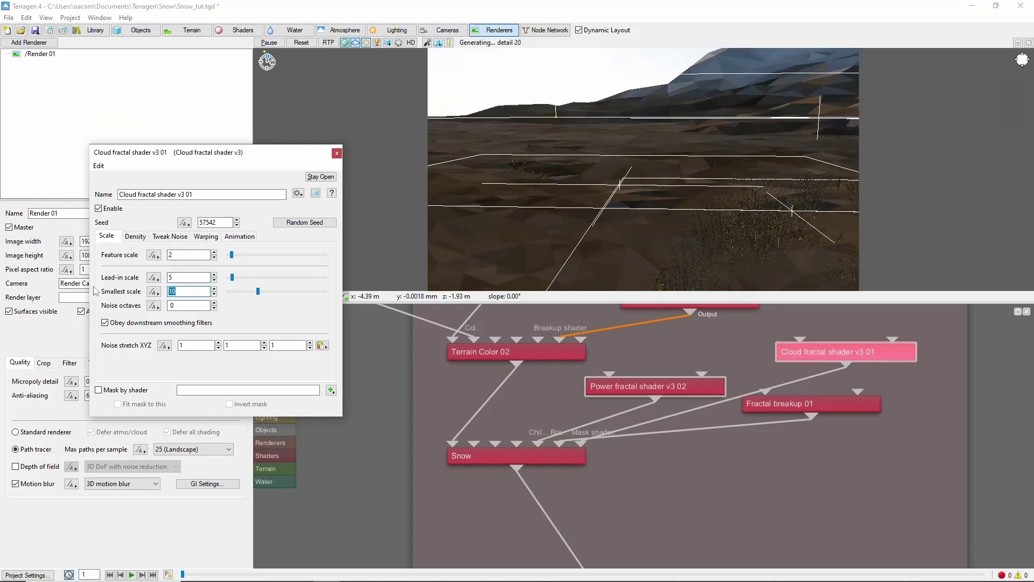
Step: Set the cloud fractal shader's density contrast to 1.2 and its coverage adjust to 1.1
click(135, 236)
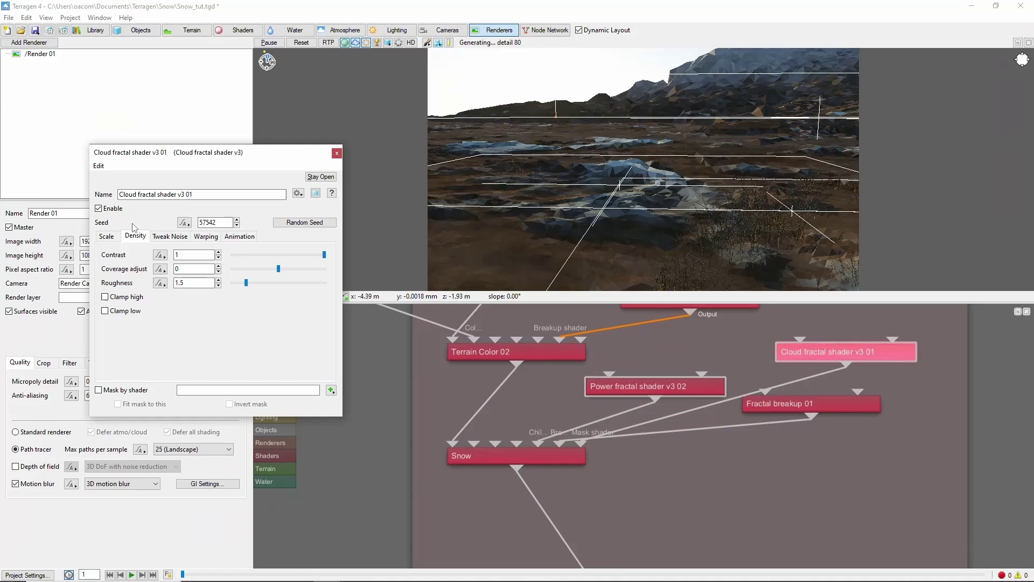
click(188, 255)
text(.2)
key(Tab)
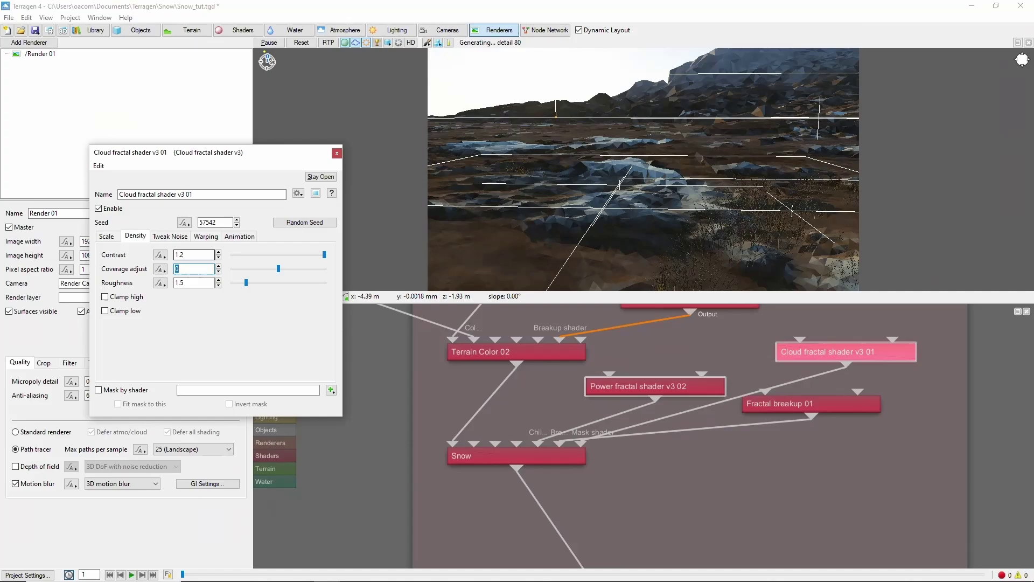
text(1.1)
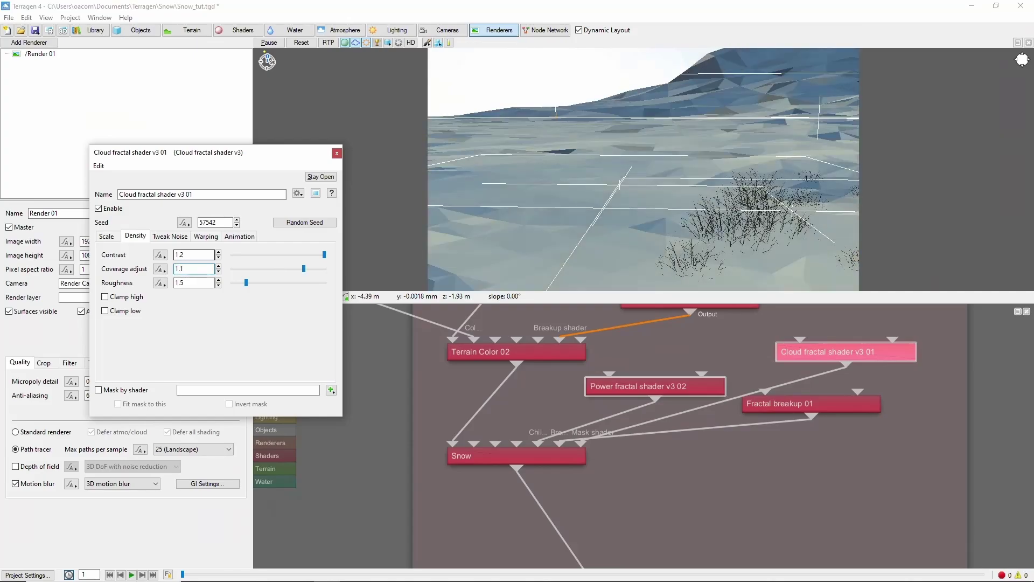
click(187, 282)
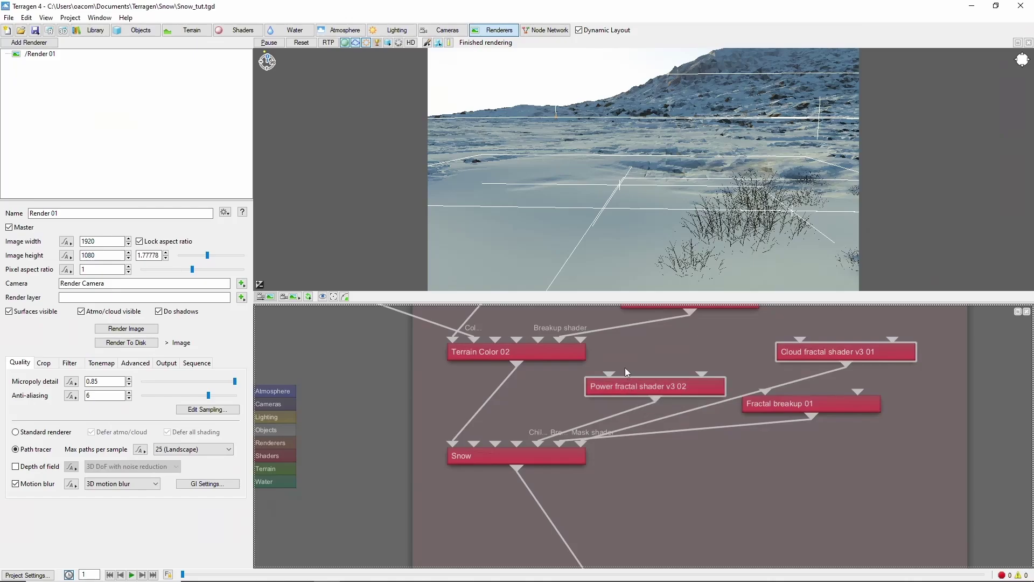
Step: Insert a second Power fractal shader v3 between Power fractal shader v3 02 and the Snow layer, and place it closer beneath the first
right_click(656, 401)
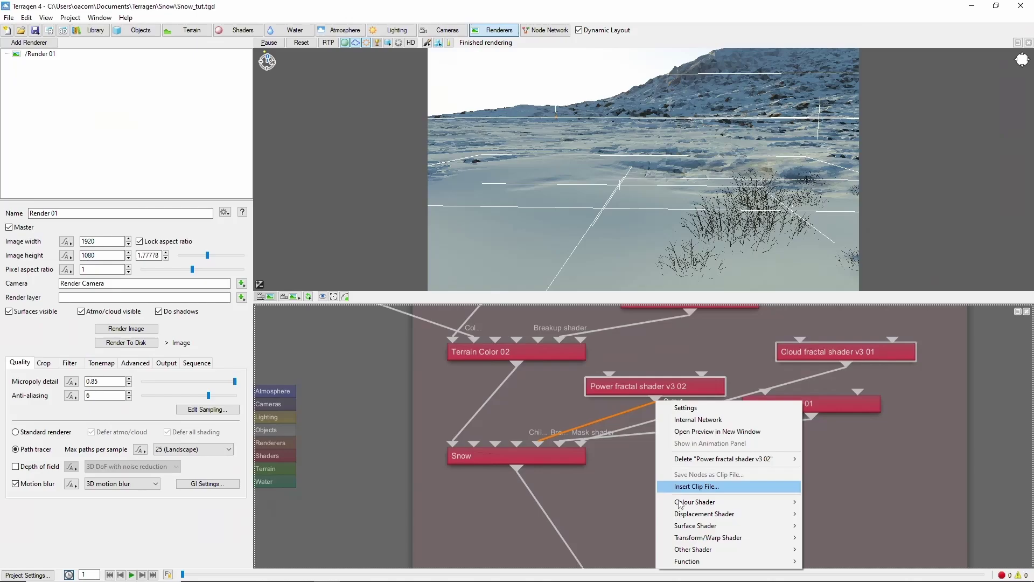
mouse_move(704, 513)
click(843, 248)
drag(660, 325, 655, 399)
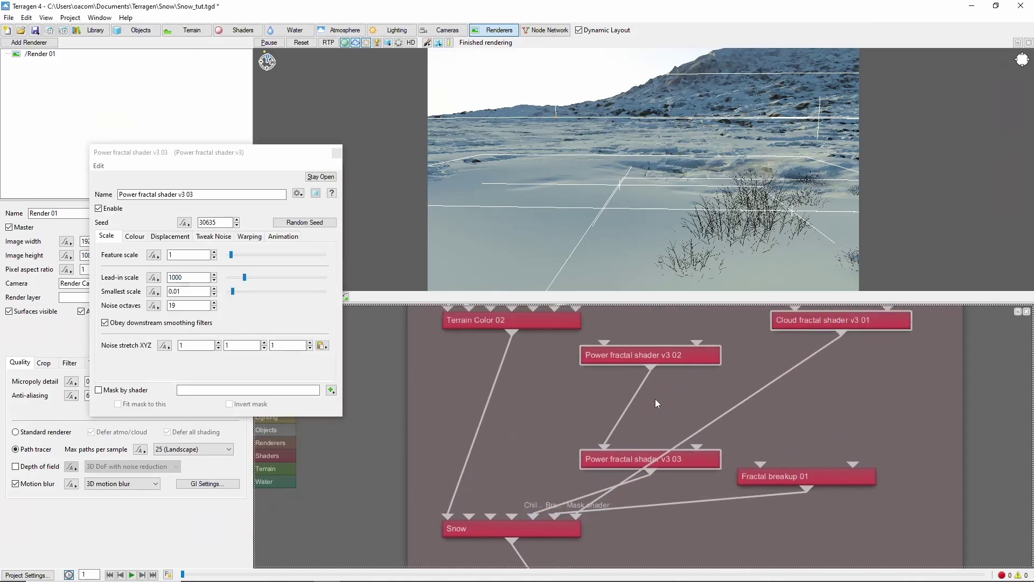
drag(619, 454, 619, 421)
Step: Rename the upper power fractal node Large Displacements and the one below it Small Displacements
click(624, 355)
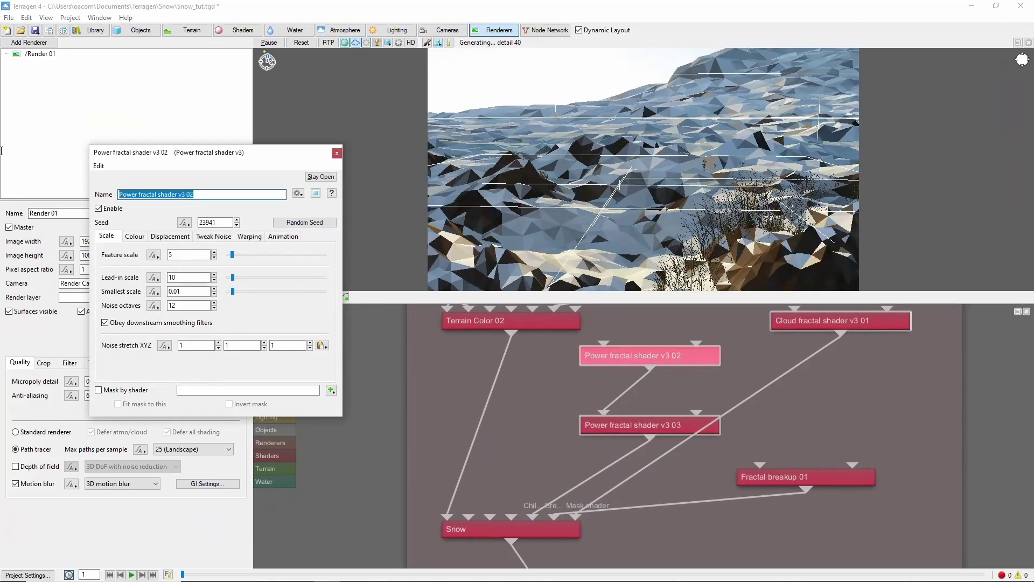
text(Large)
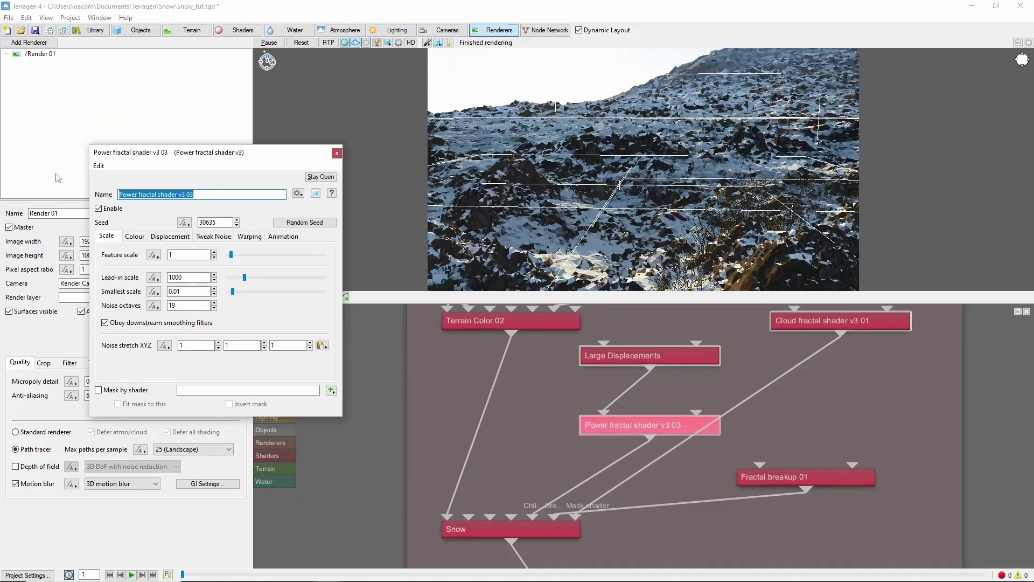
text(Small Displacements)
key(Tab)
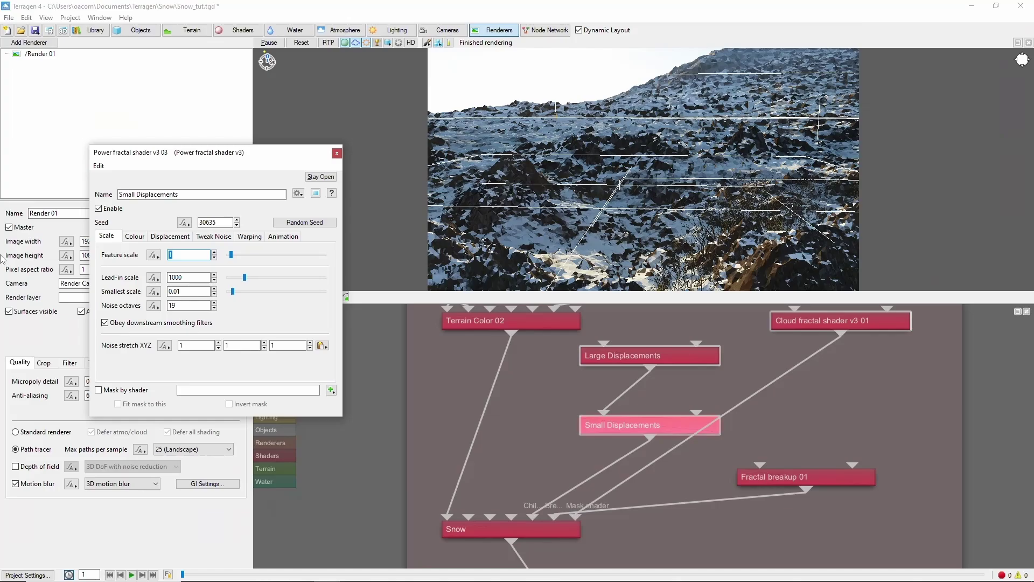
Step: Set the Small Displacements shader's feature scale to 0.005, lead-in scale to 0.01 and smallest scale to 0.005
text(0.005)
key(Tab)
text(0.01)
key(Tab)
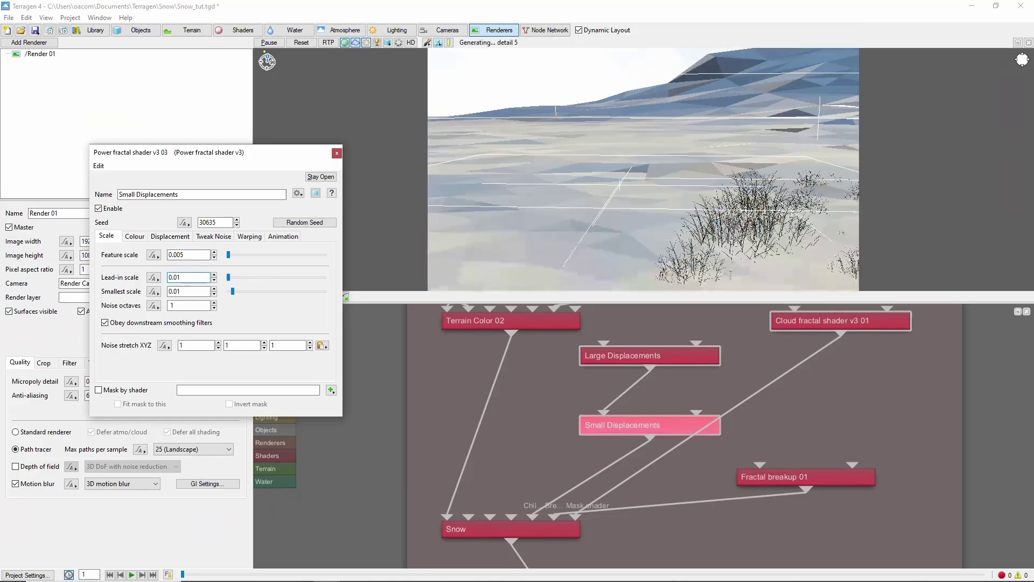
text(0.00)
text(1)
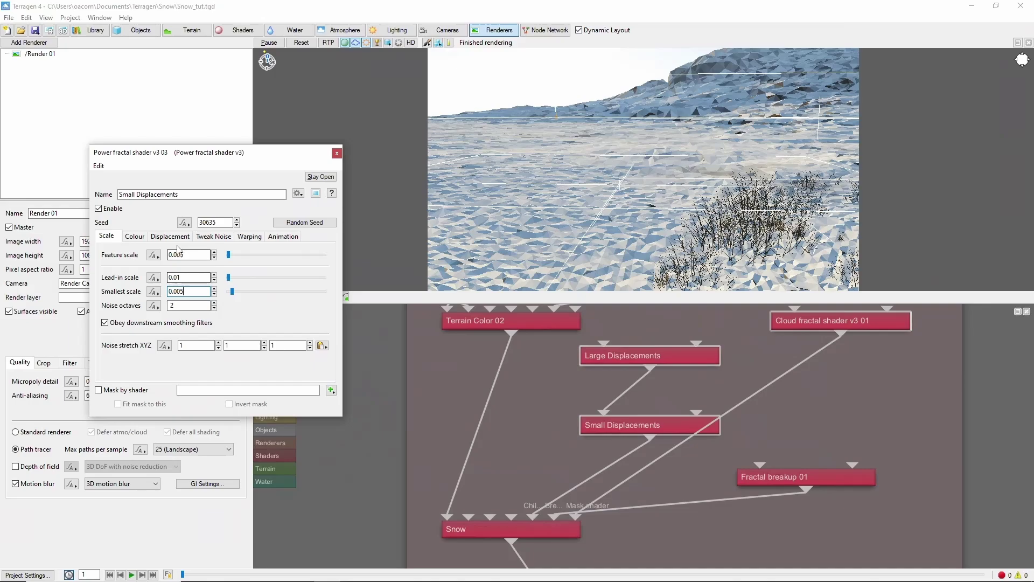
Step: Set the Small Displacements shader's displacement amplitude to 0.001, roughness to 0.3 and spike limit to 0.3
click(177, 238)
double_click(225, 269)
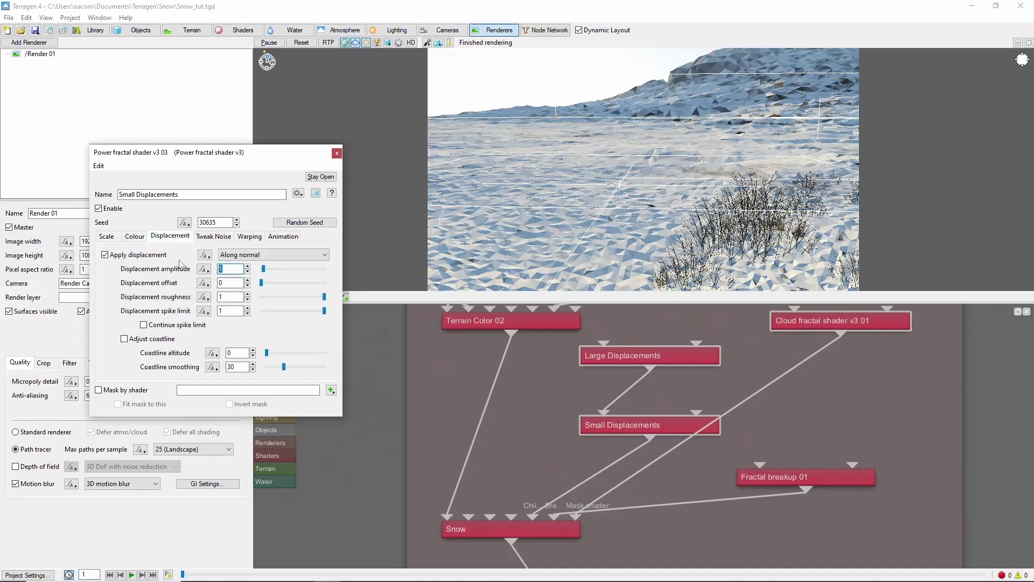
text(0.001)
double_click(222, 297)
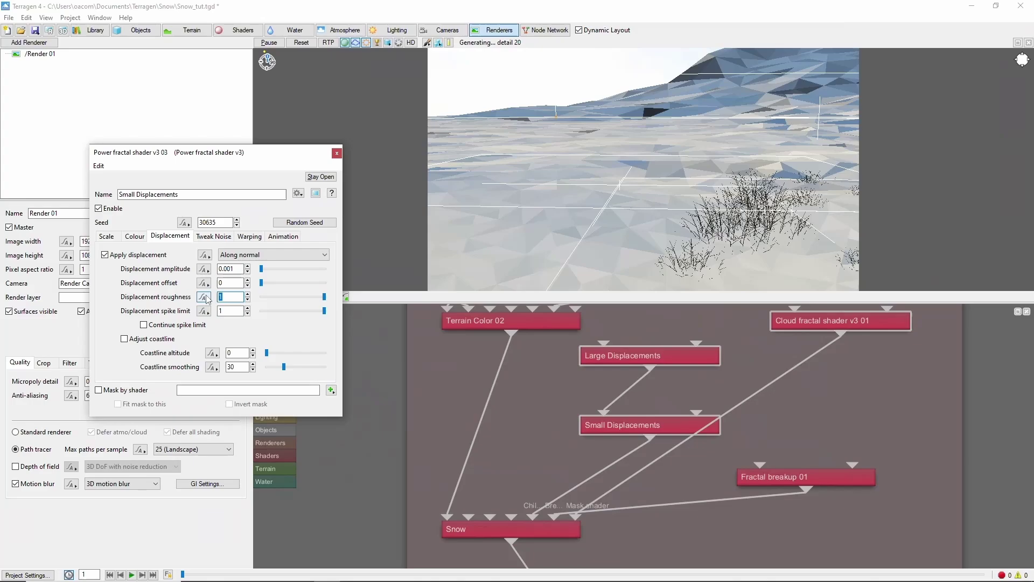
text(0.3)
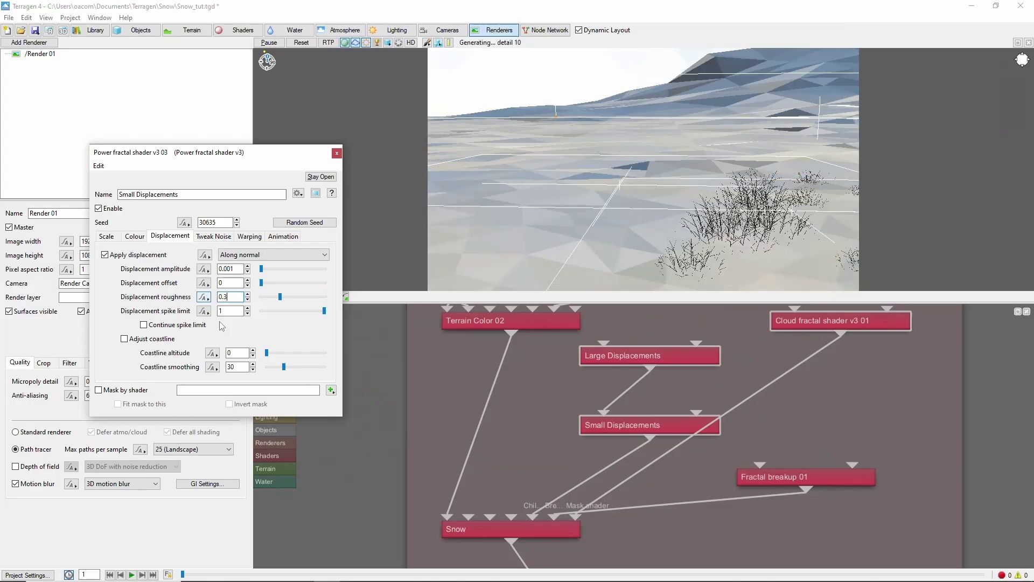
text(0.3)
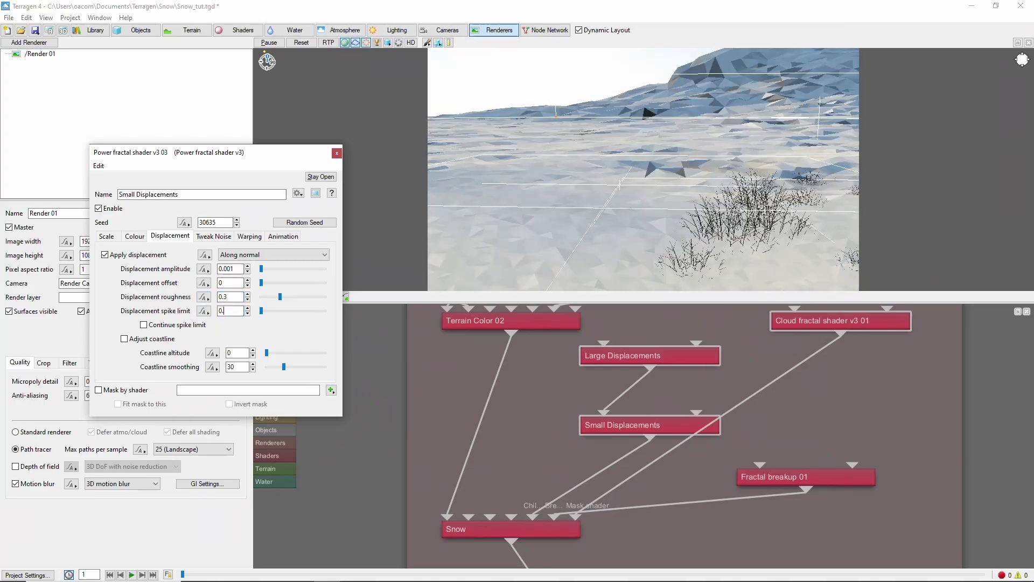
Step: Switch the Small Displacements shader's noise flavour to Perlin billows
click(214, 236)
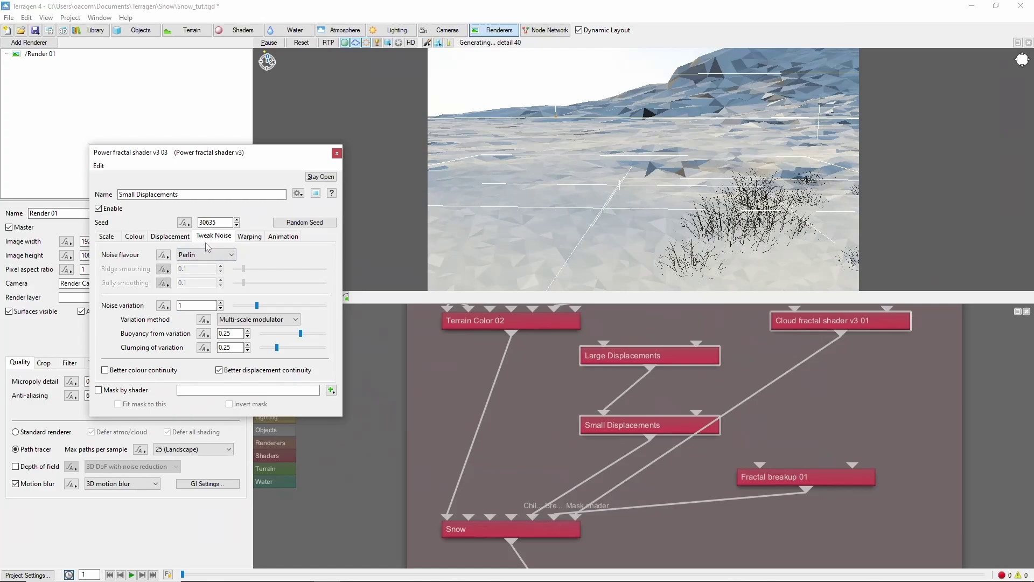
click(206, 254)
click(213, 273)
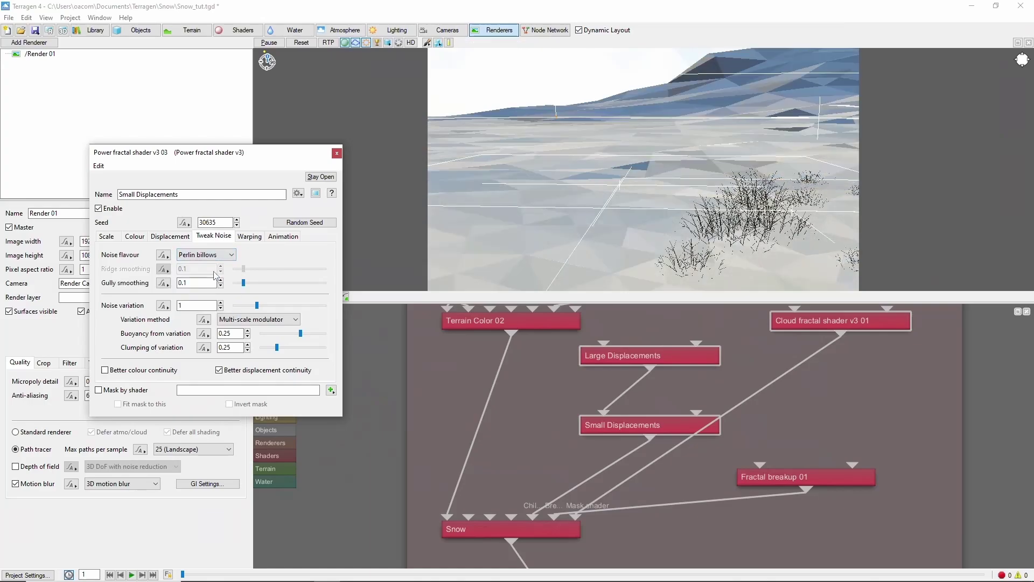
key(Tab)
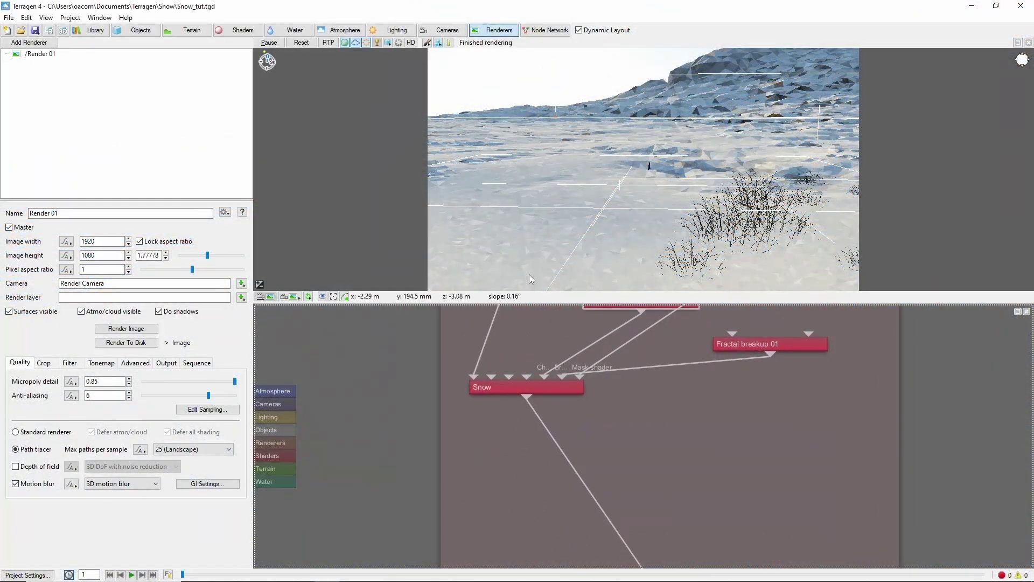
Step: Add a surface layer named Shine directly after the Snow layer, with its Apply colour option turned off
right_click(526, 400)
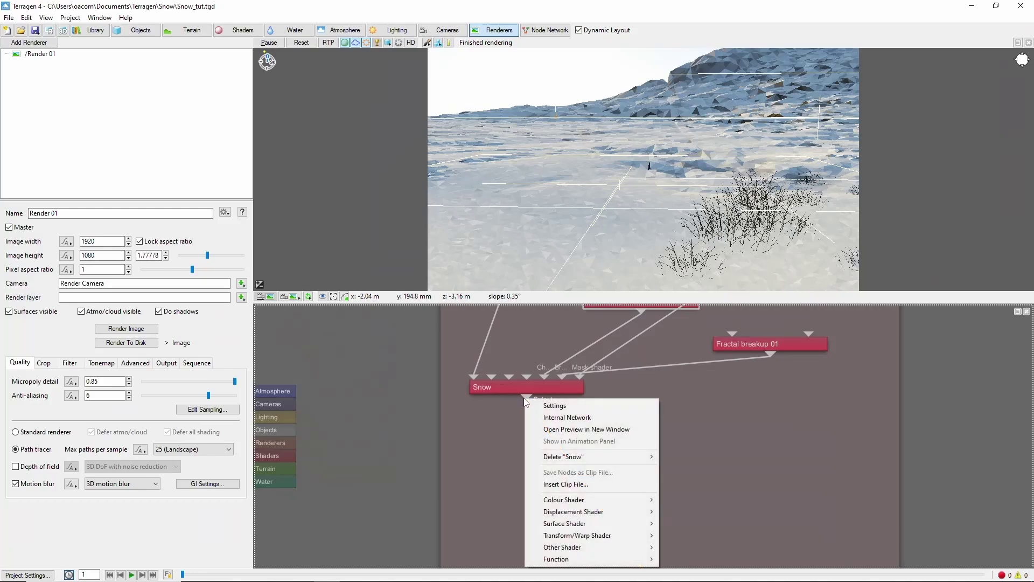
mouse_move(620, 523)
click(711, 513)
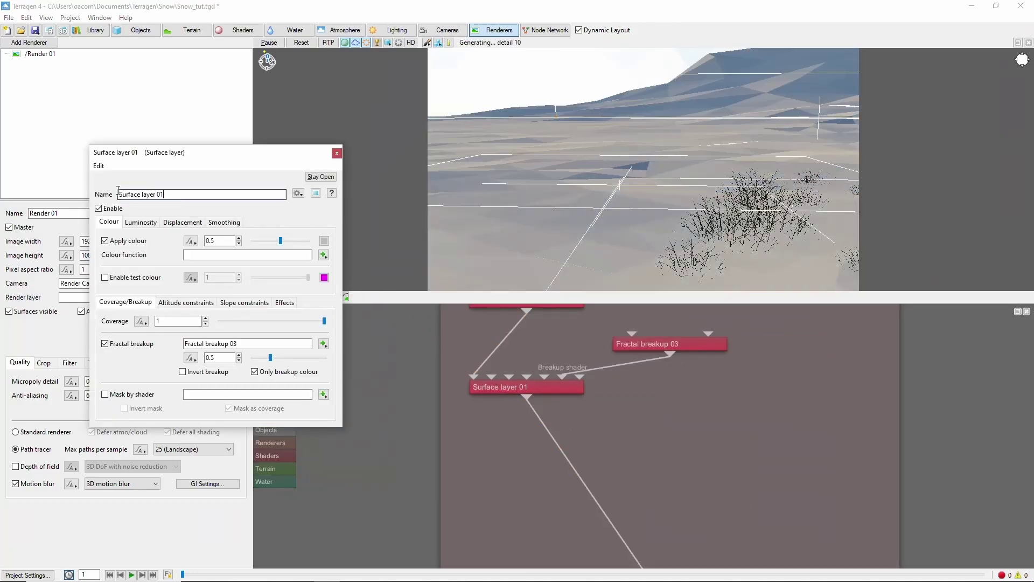
triple_click(207, 198)
text(Shine)
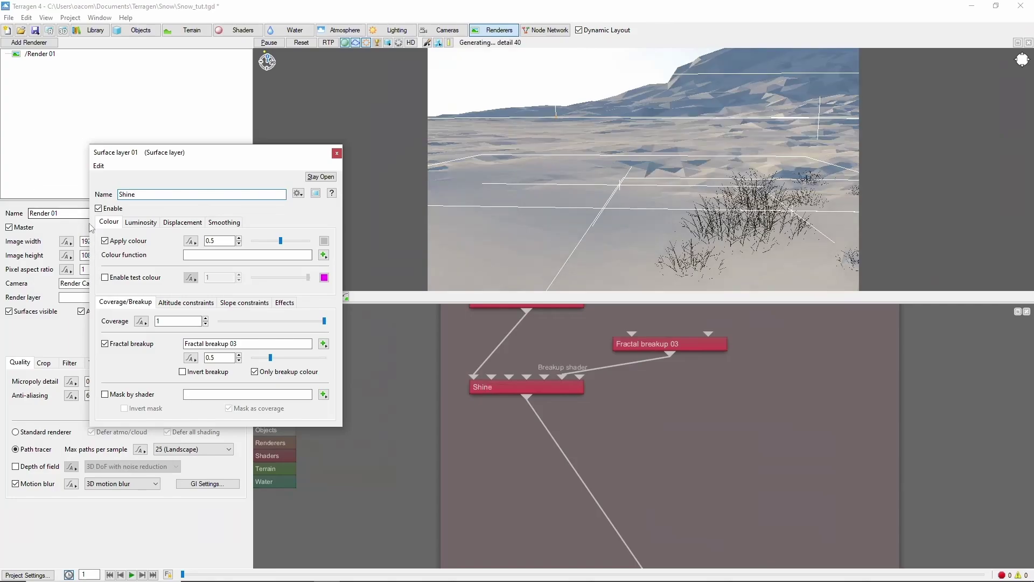
click(106, 241)
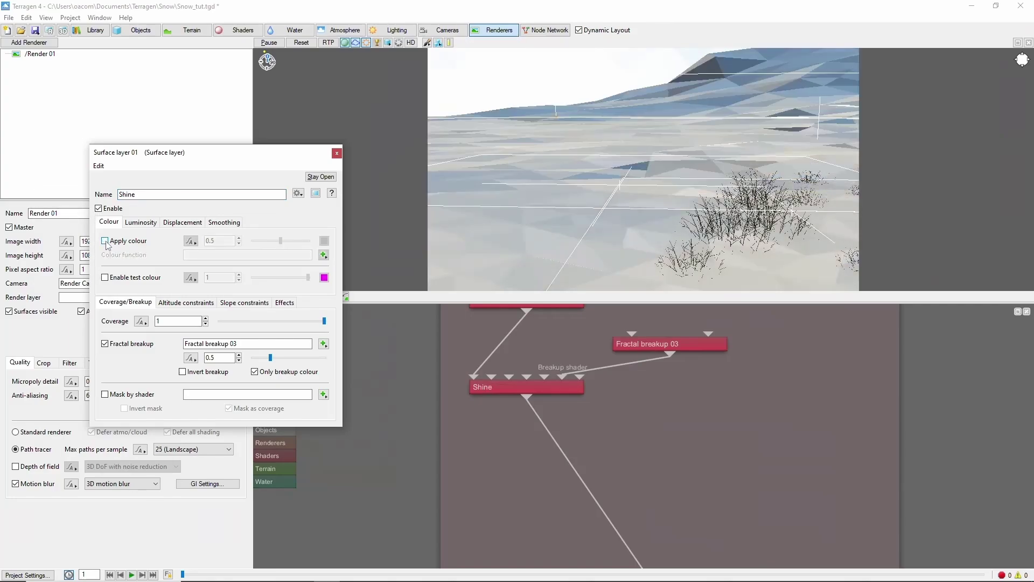
Step: Add a Reflective shader node between Snow and Shine and connect its output to the Shine layer's child layer input
drag(549, 338, 550, 365)
scroll(544, 365, up, 1)
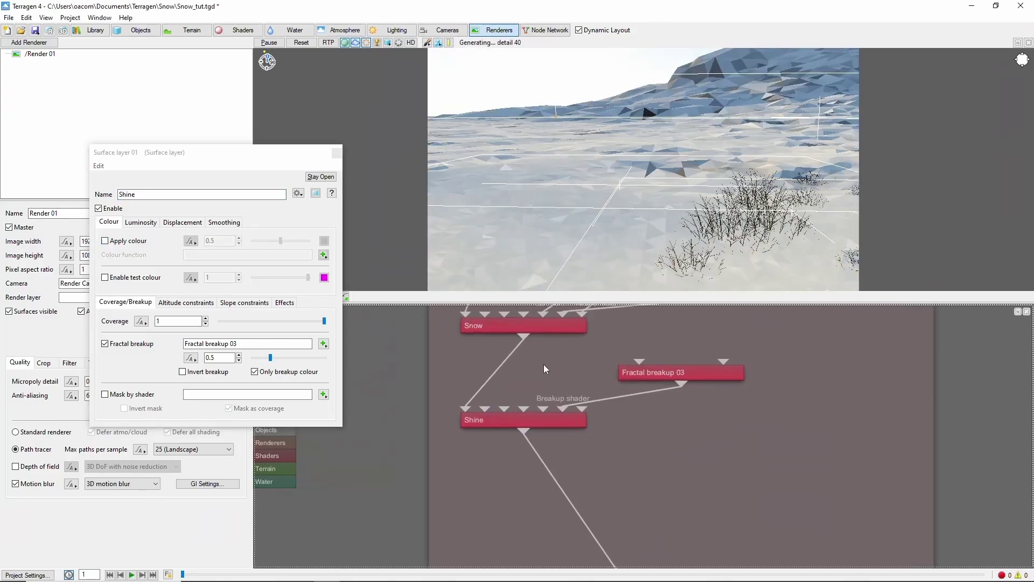
double_click(544, 365)
text(ref)
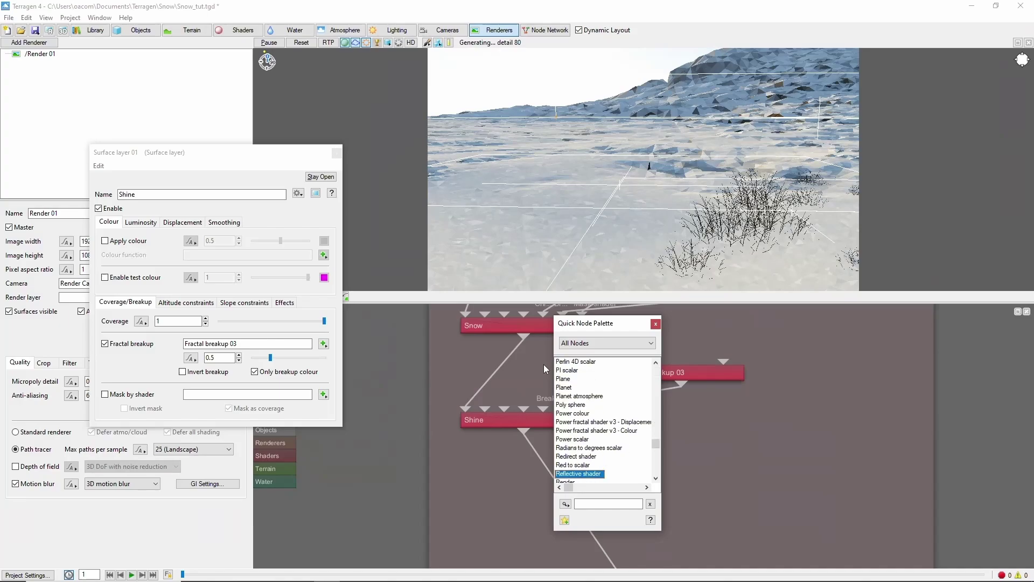
key(Return)
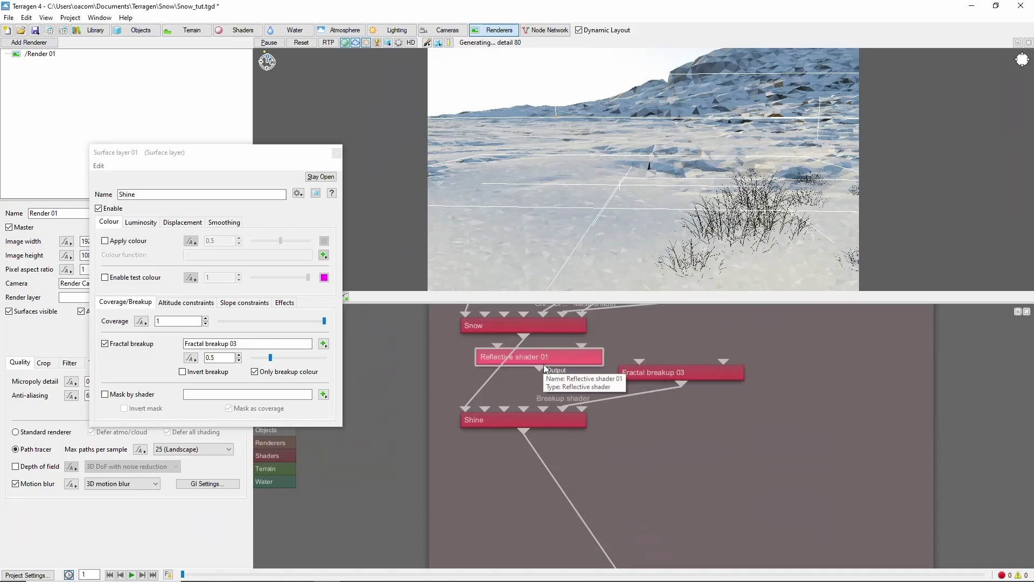
drag(541, 371, 544, 409)
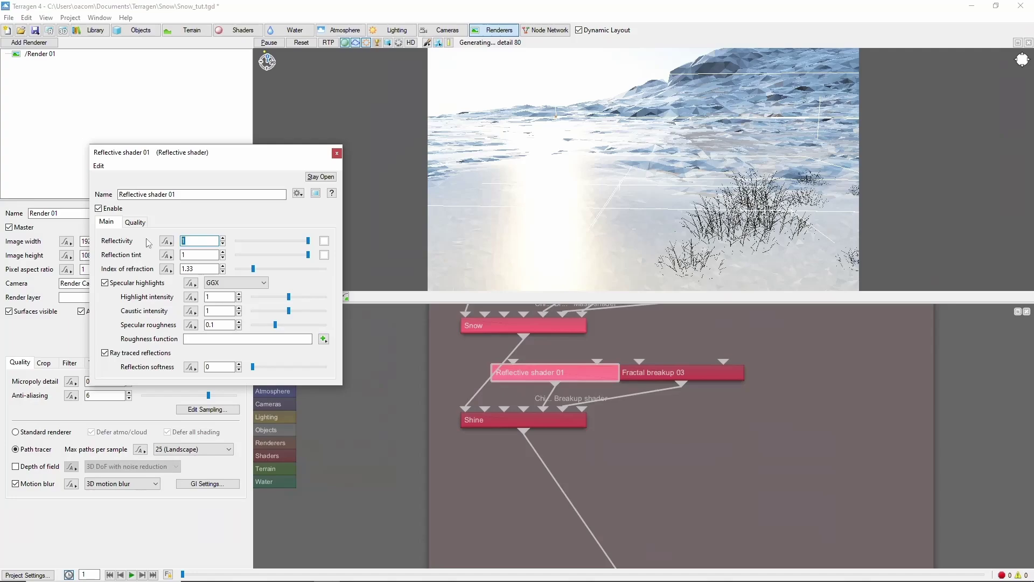
Step: Set the reflective shader's reflectivity to 0.3, highlight intensity to 0.9 and specular roughness to 0.5
text(0.3)
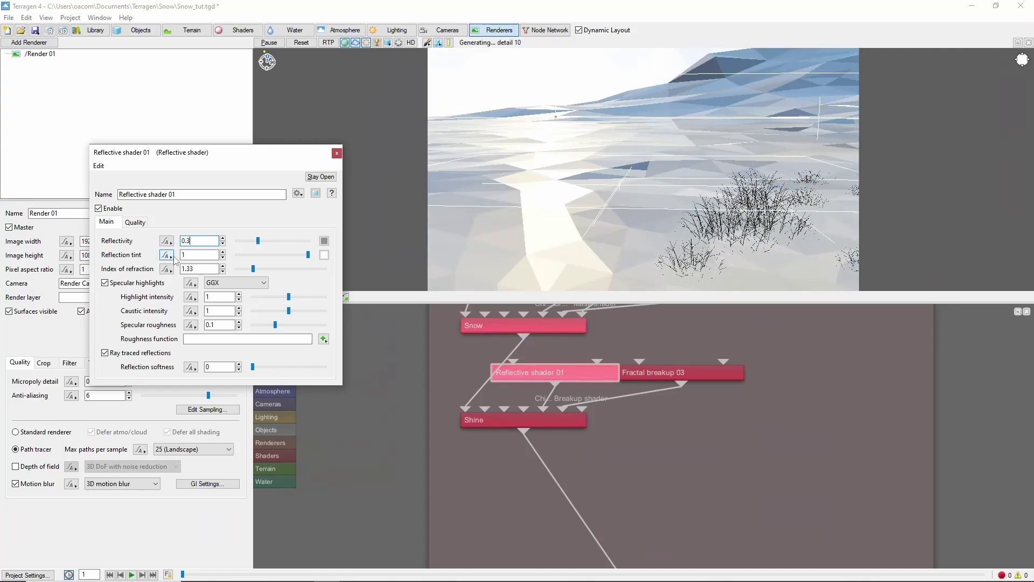
drag(214, 296, 190, 298)
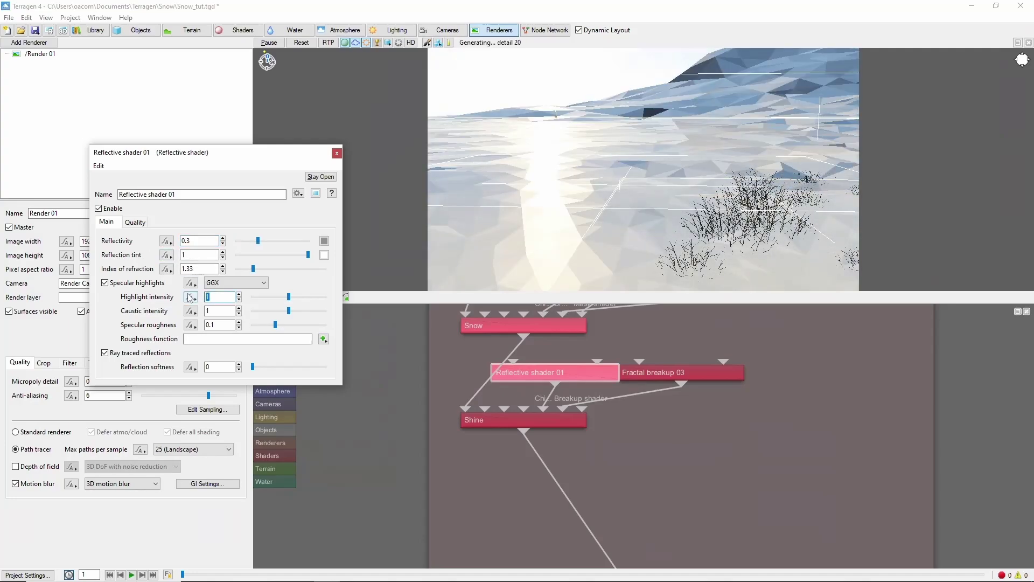
text(0.9)
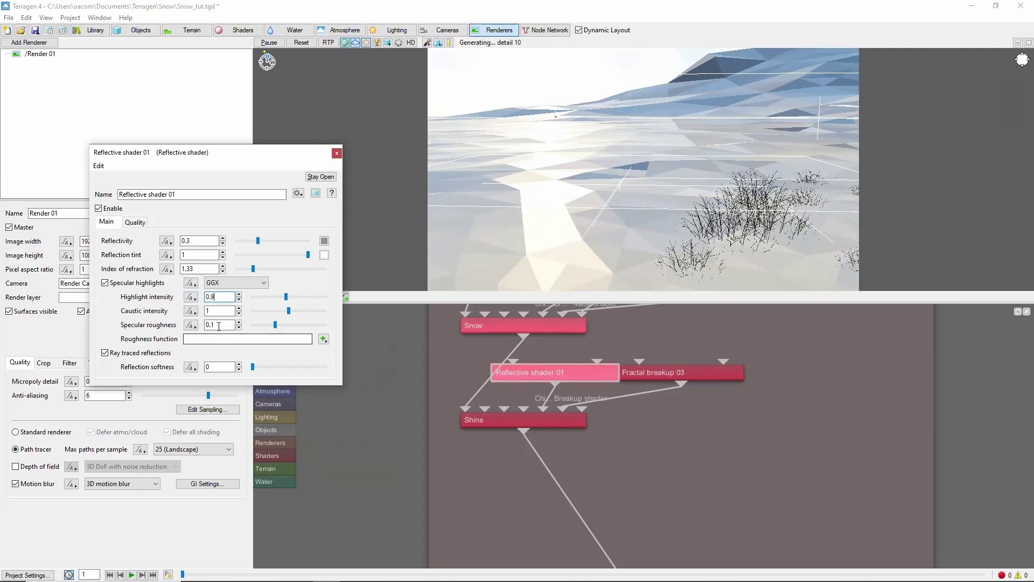
double_click(219, 326)
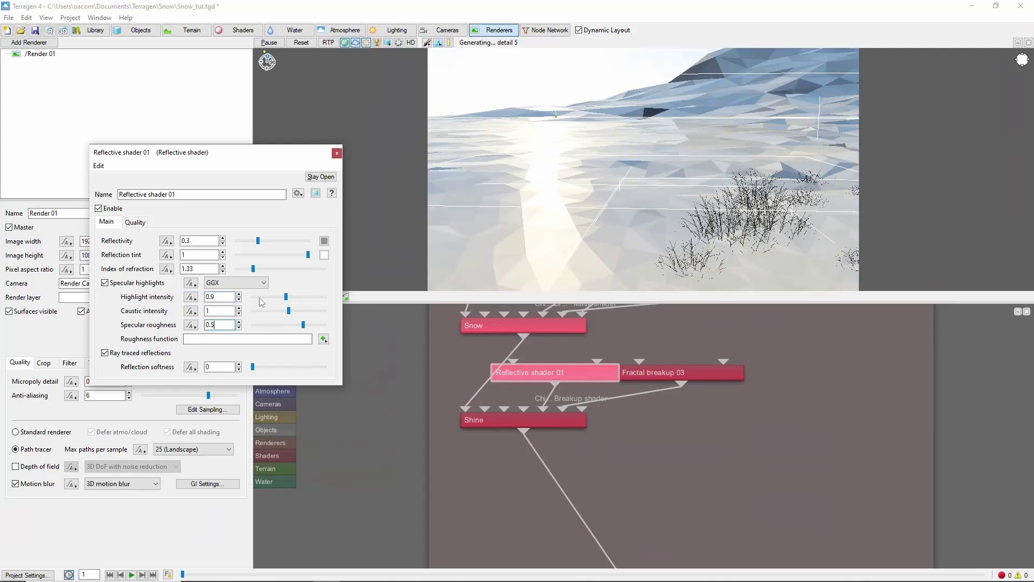
text(5)
key(Return)
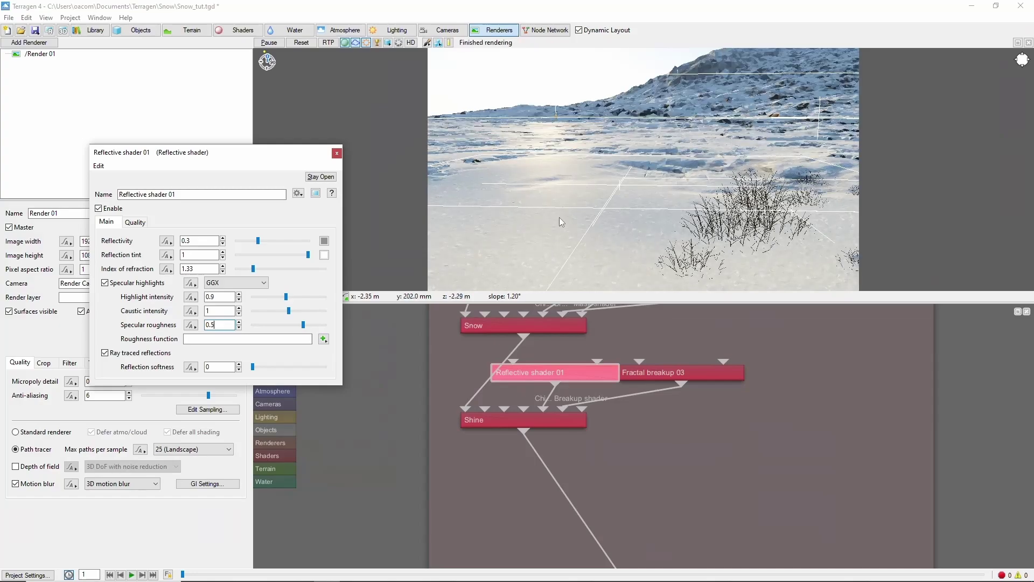
Step: Add another surface layer directly after the Shine layer
click(525, 436)
right_click(525, 431)
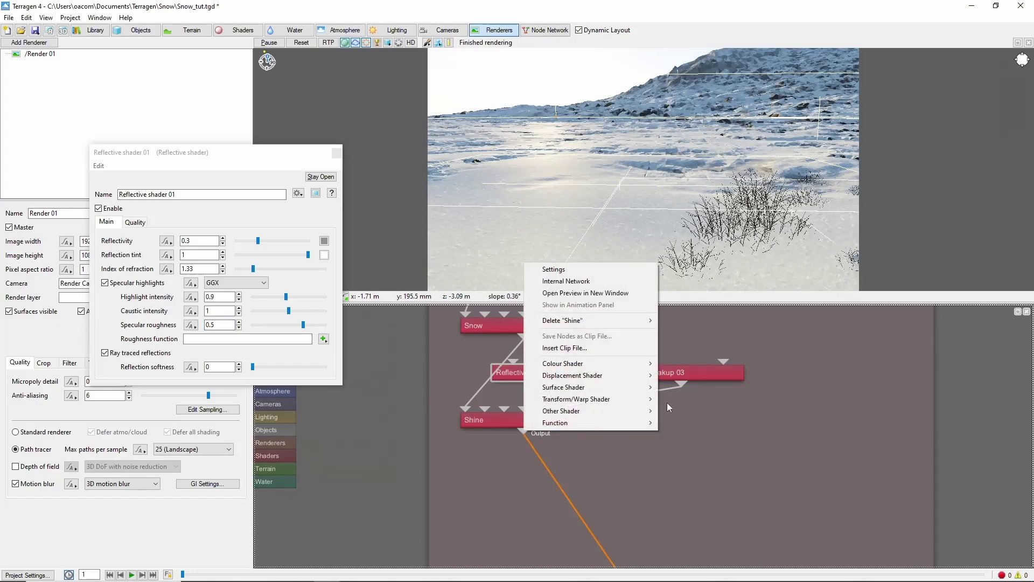
mouse_move(592, 387)
click(715, 458)
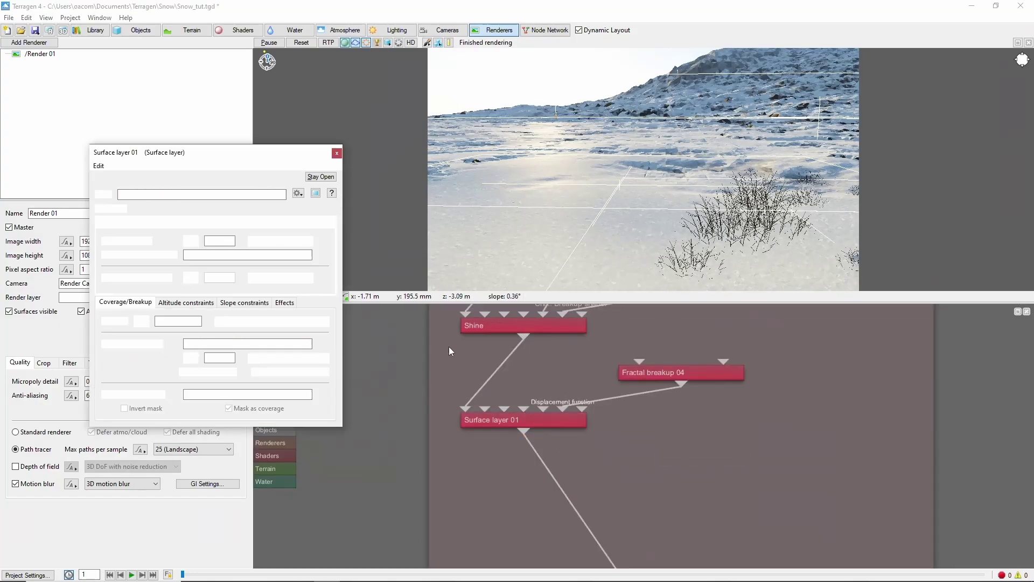
Step: Name the new surface layer after Shine Sparkle and turn off its Apply colour option
text(Spar)
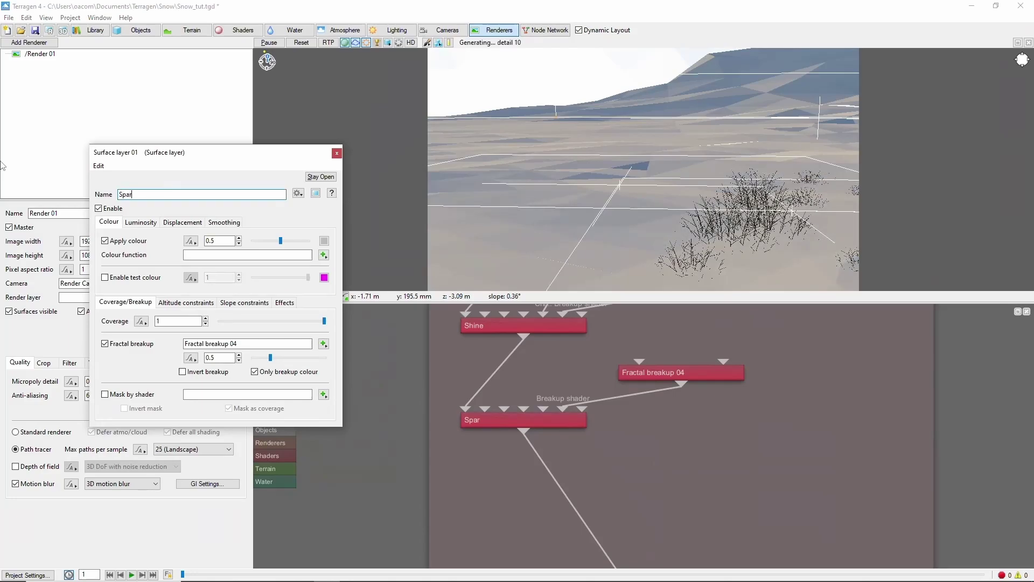
text(kle)
click(105, 241)
Step: Add a second Reflective shader between Shine and Sparkle, connect it to Sparkle's child layer input and open its settings
middle_drag(597, 372, 607, 454)
double_click(572, 447)
text(refl)
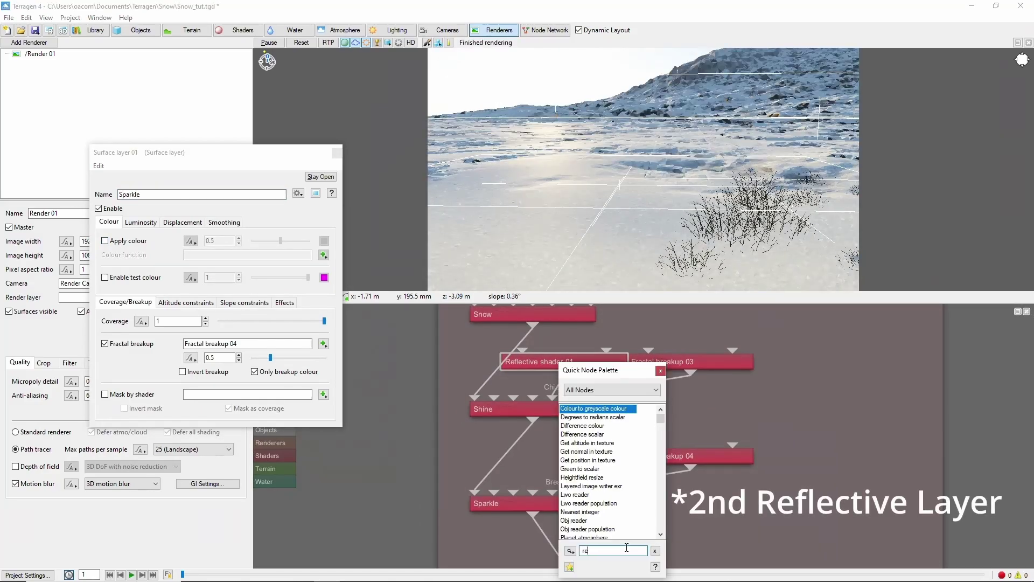
key(Return)
drag(549, 469, 553, 491)
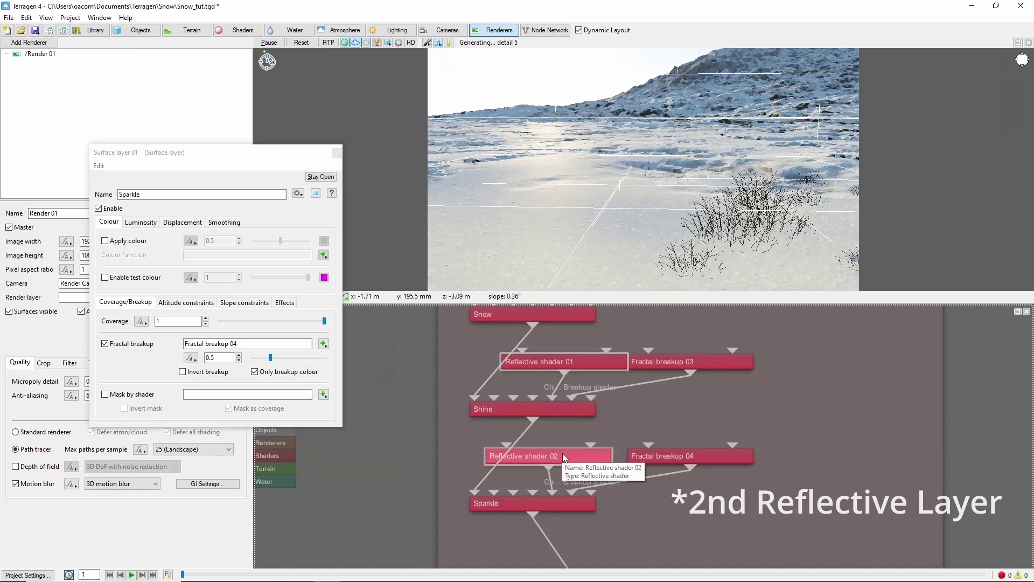
click(562, 455)
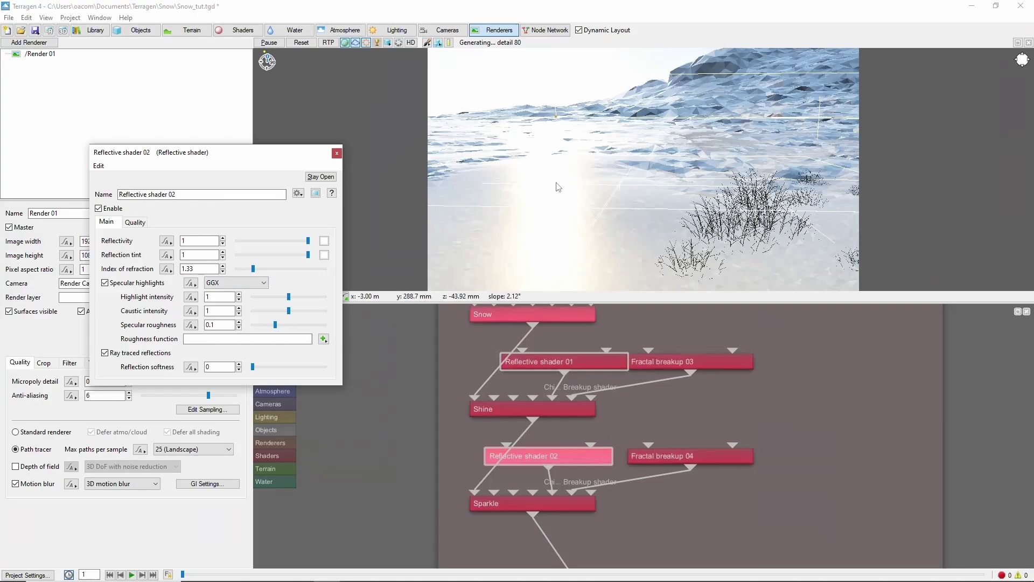
Step: Add a Fake stones shader beside Fractal breakup 04 and connect its output to Sparkle's mask shader input
double_click(829, 428)
key(f)
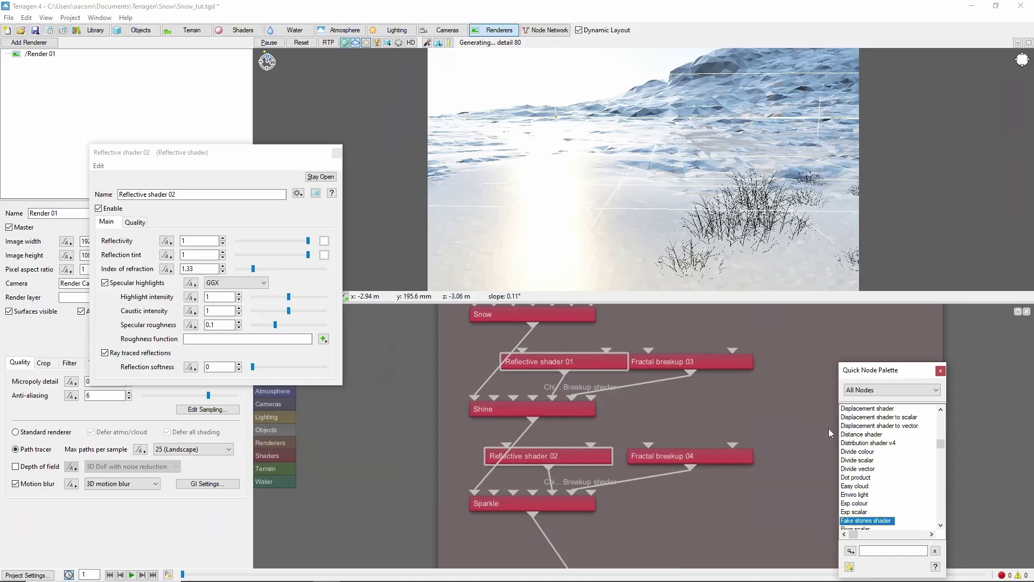
key(r)
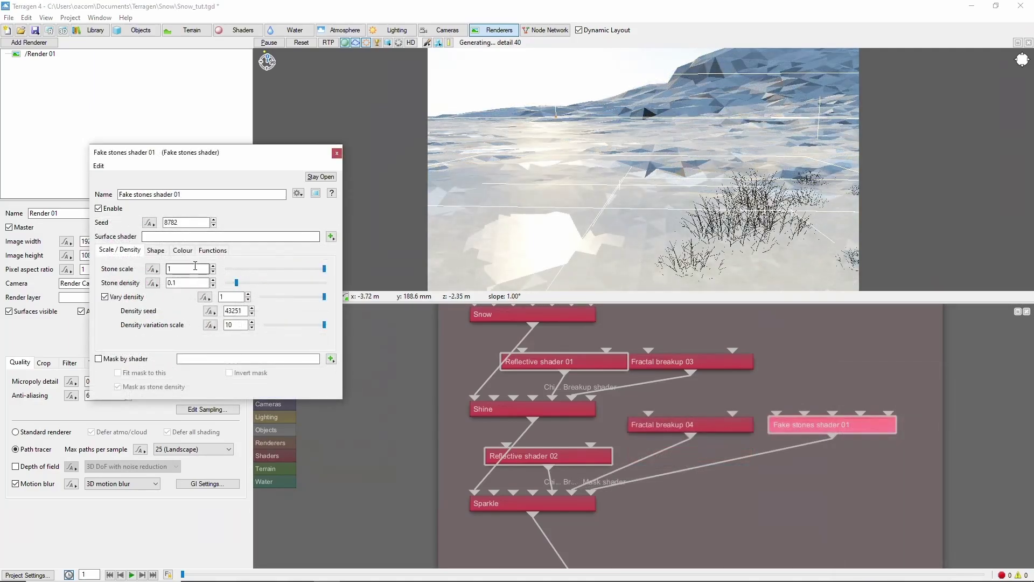
Step: Set the fake stones shader's stone scale to 0.005 and stone density to 0.01, and close its settings
double_click(195, 268)
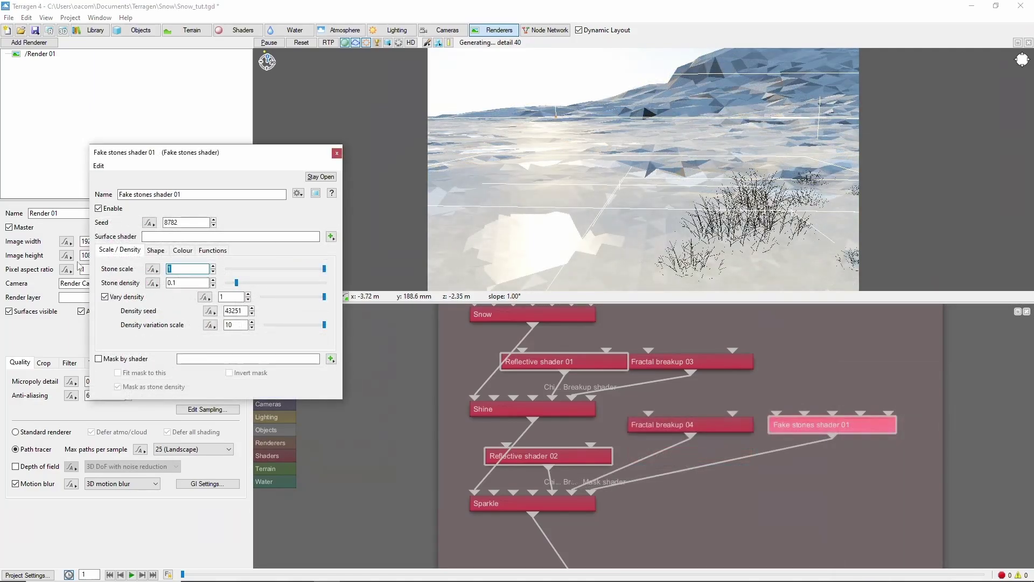
text(0.005)
key(Tab)
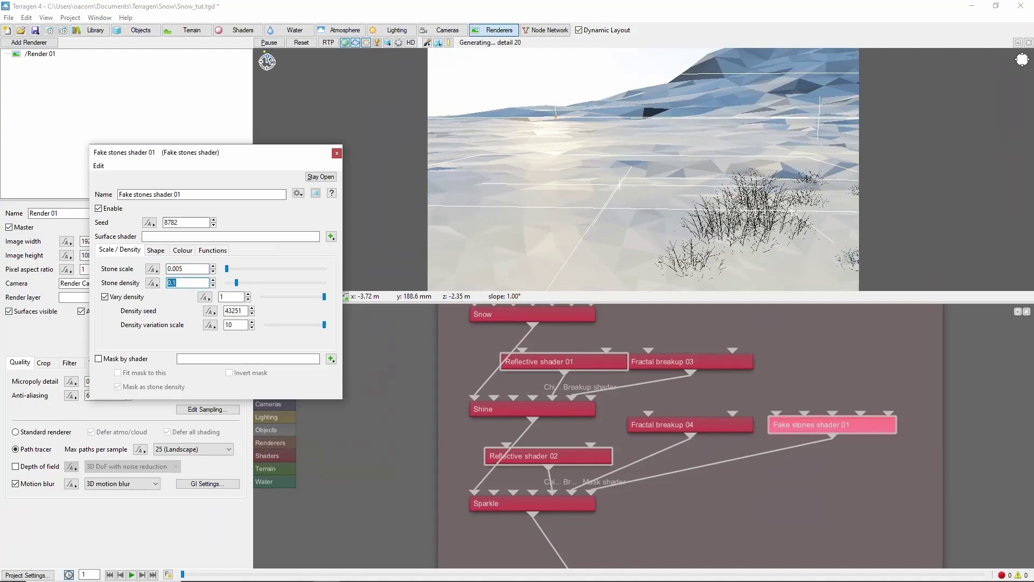
text(0.01)
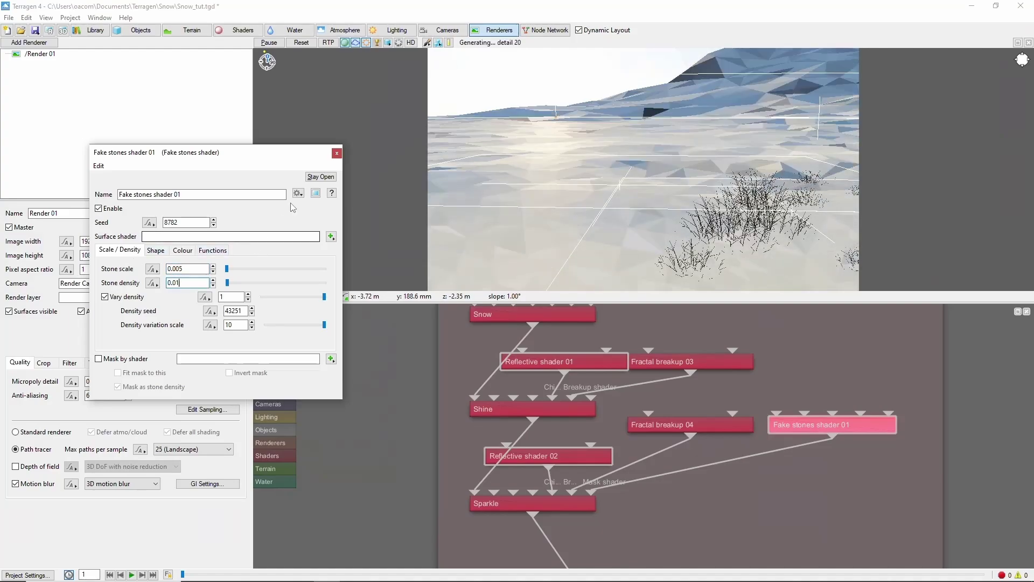
click(336, 154)
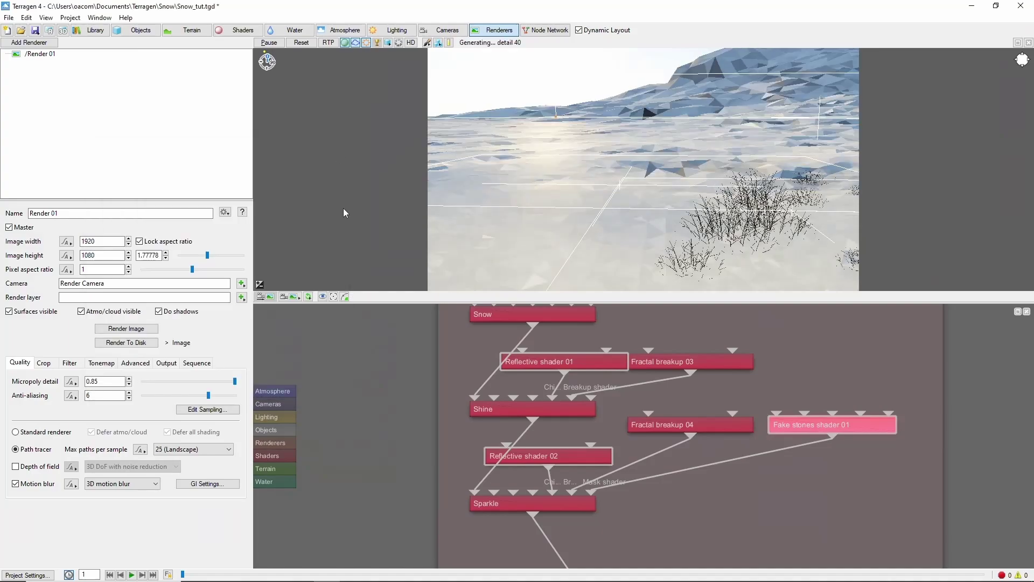
Step: Add a Distance shader above the Fake stones shader and connect its output to that shader's mask input
middle_drag(904, 376, 808, 368)
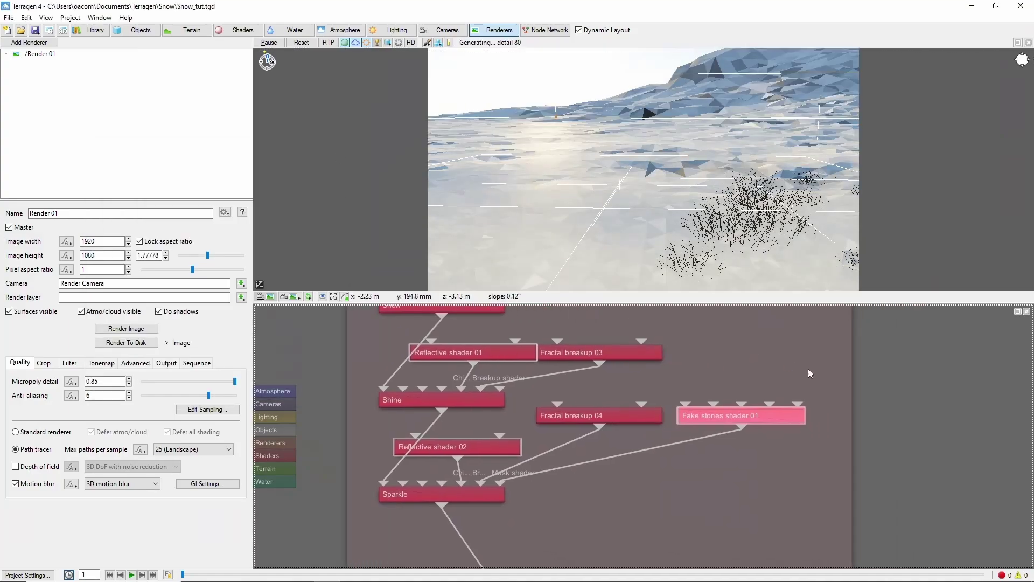
click(821, 360)
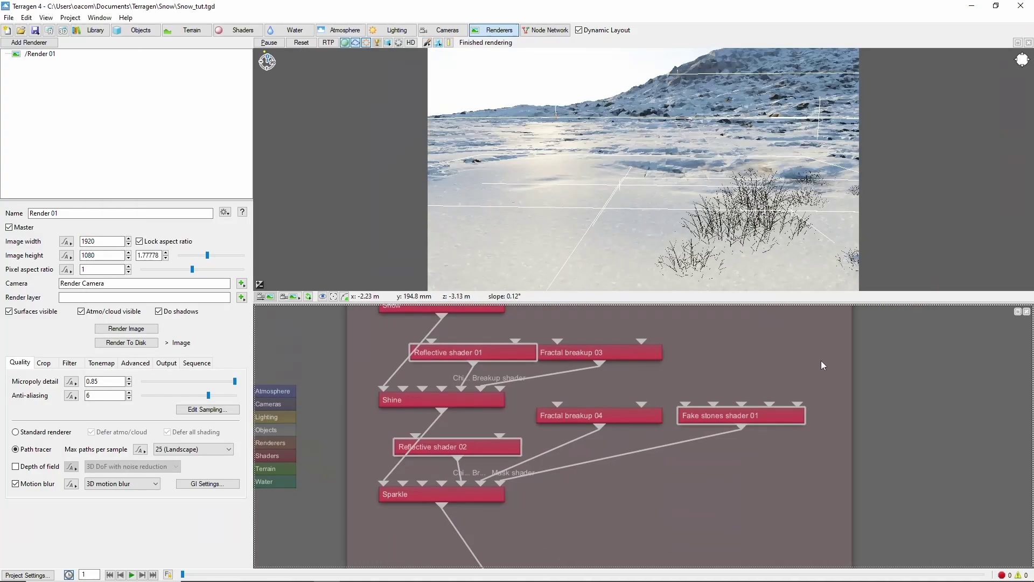
key(Tab)
key(t)
key(Return)
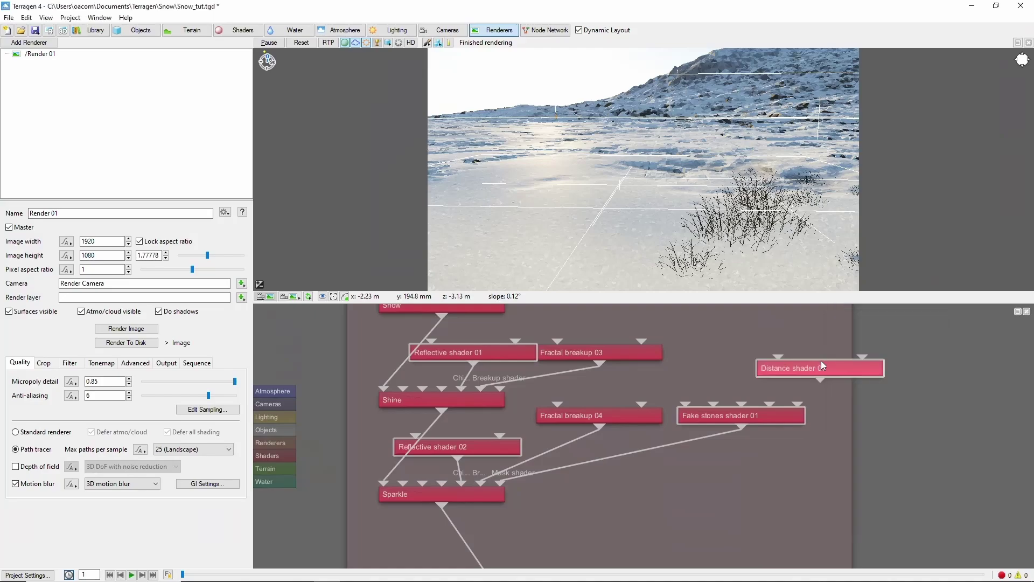
drag(821, 381, 797, 404)
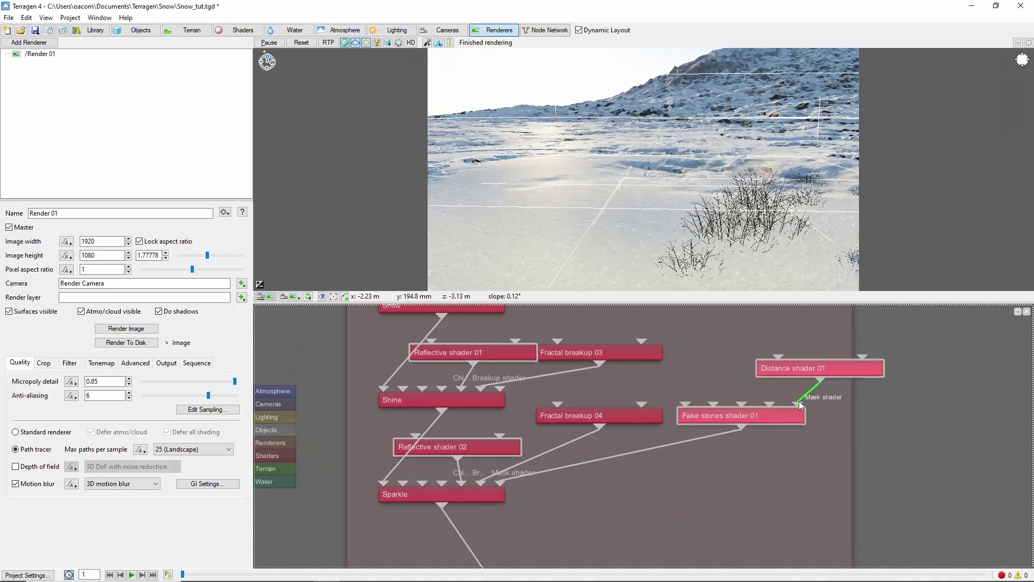
Step: Assign Render Camera to the distance shader and set its far colour to 0 (black) and near colour to 1 (white)
double_click(803, 367)
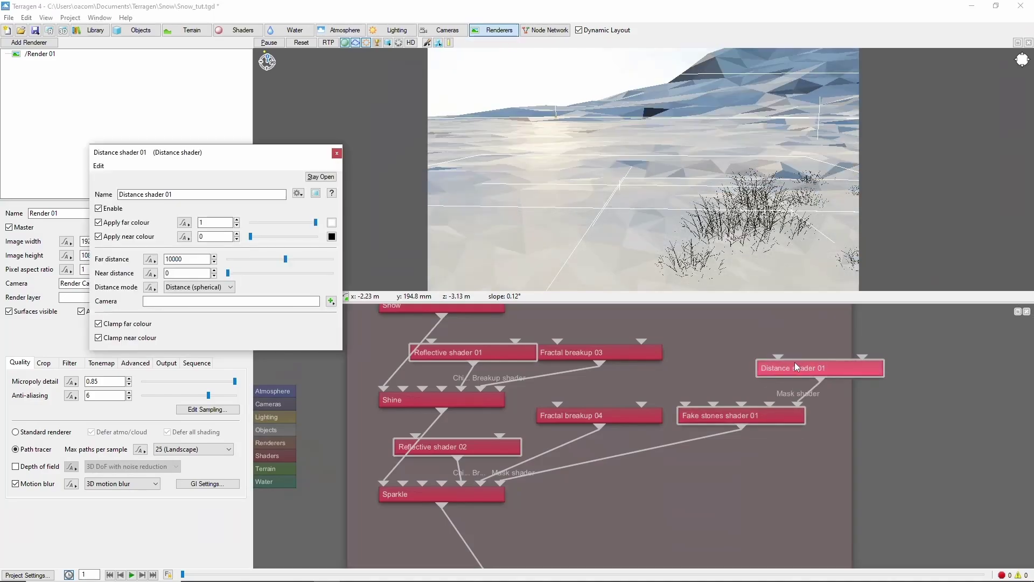
click(331, 300)
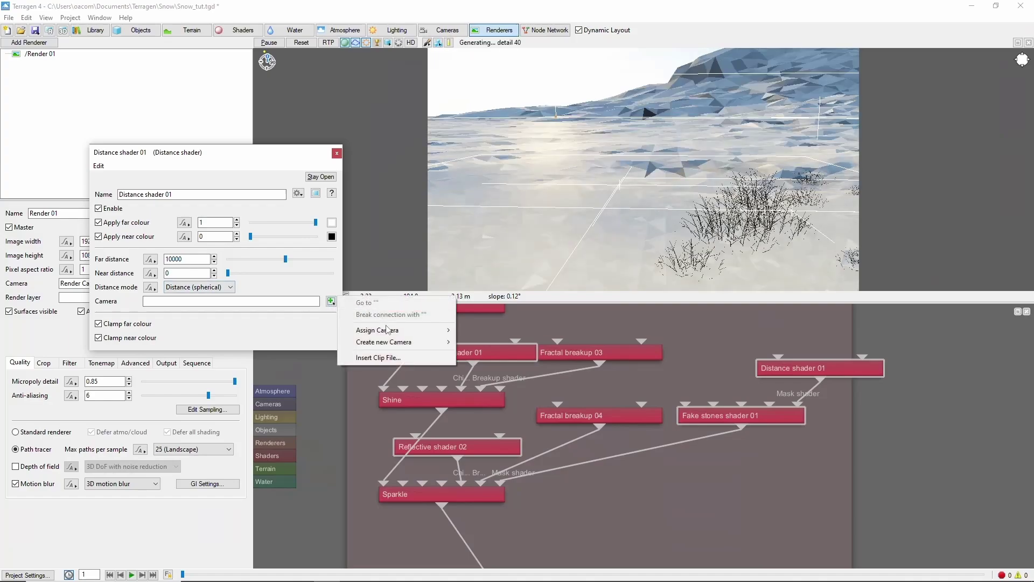
mouse_move(399, 330)
click(488, 329)
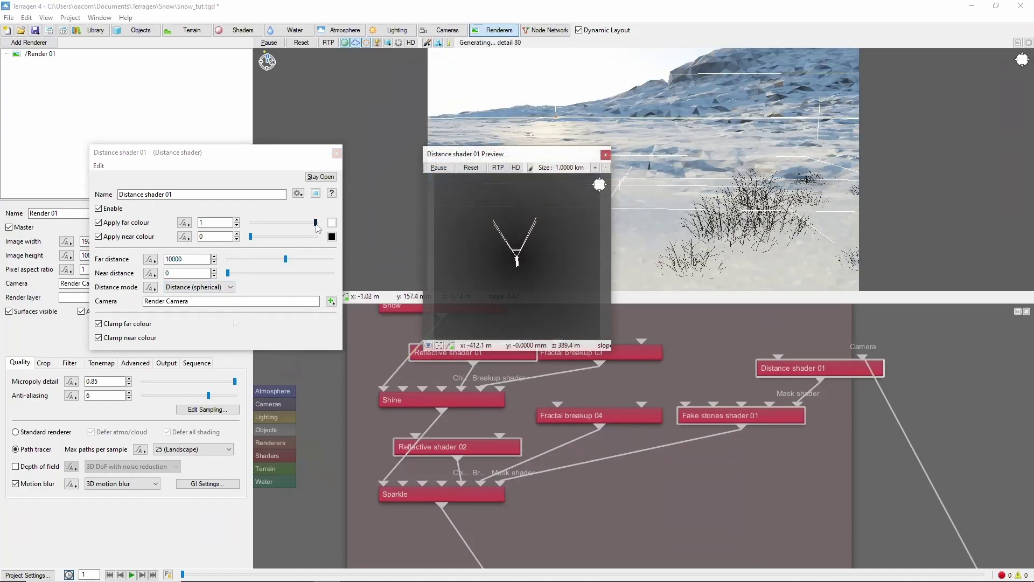
mouse_move(316, 222)
mouse_down()
mouse_move(245, 234)
mouse_move(327, 239)
mouse_up()
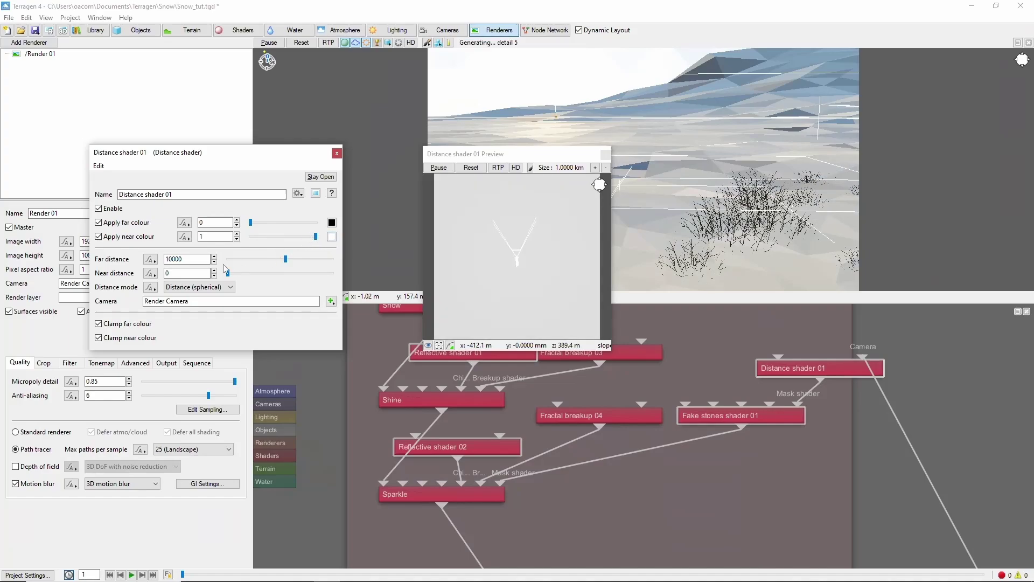
Step: Set the distance shader's near distance to 50 and far distance to 100, and move its preview window aside
drag(194, 258, 116, 273)
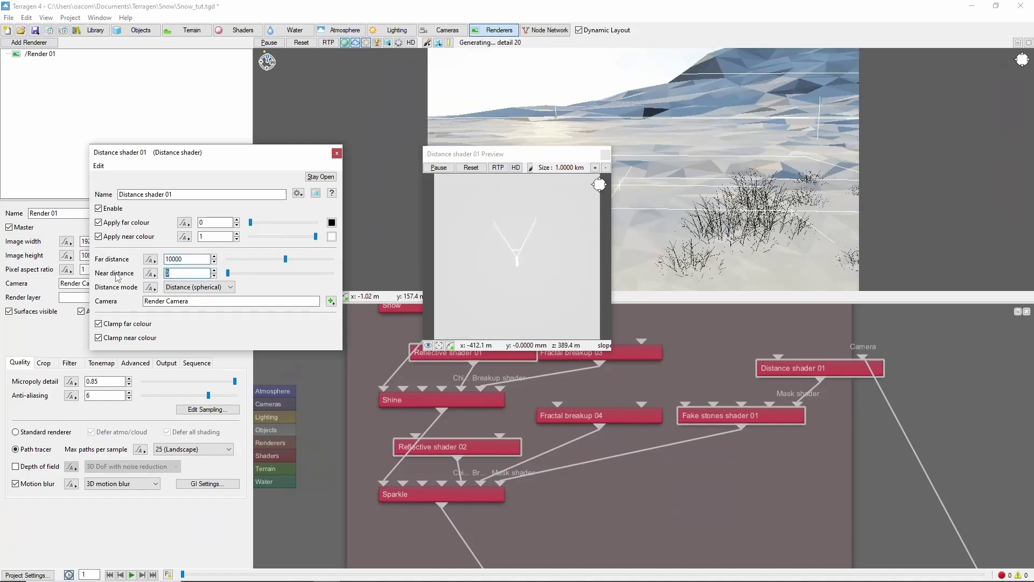
text(50)
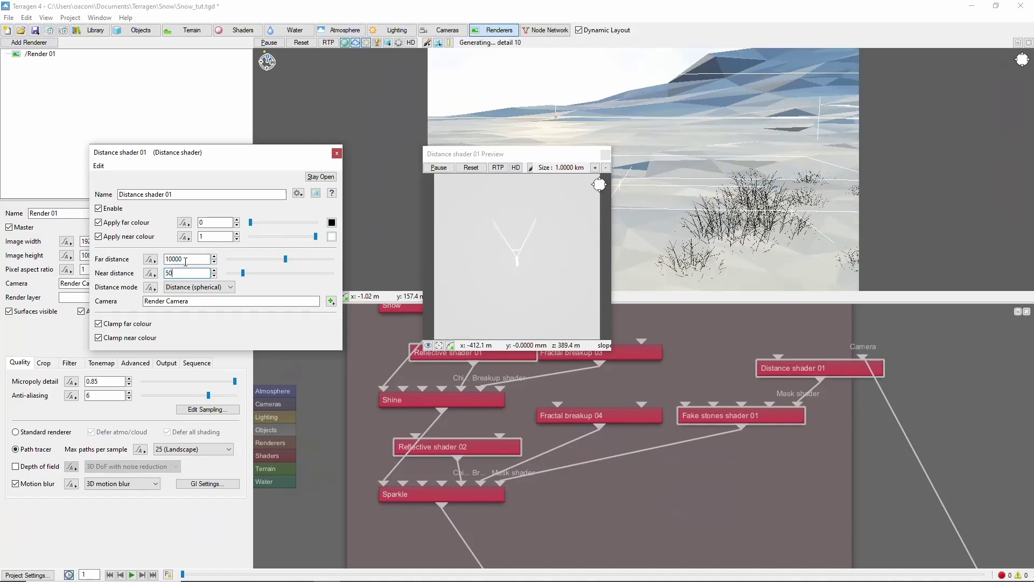
drag(194, 261, 125, 257)
text(100)
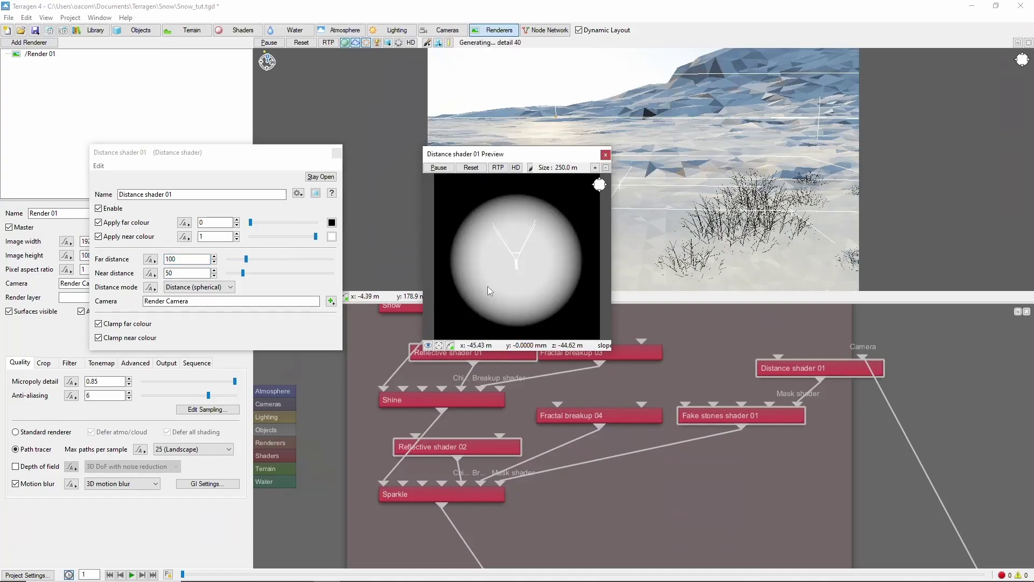
drag(545, 155, 415, 247)
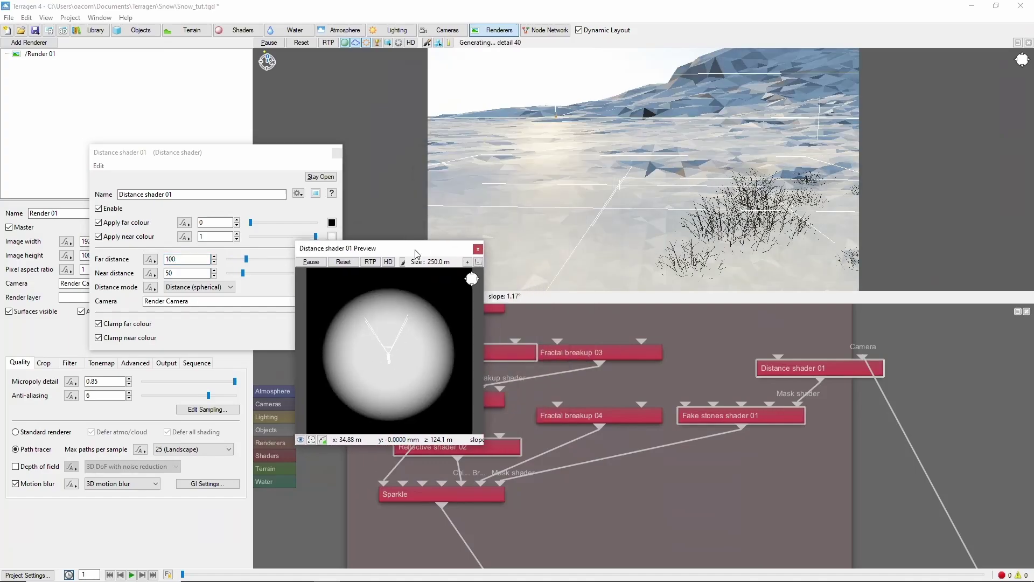